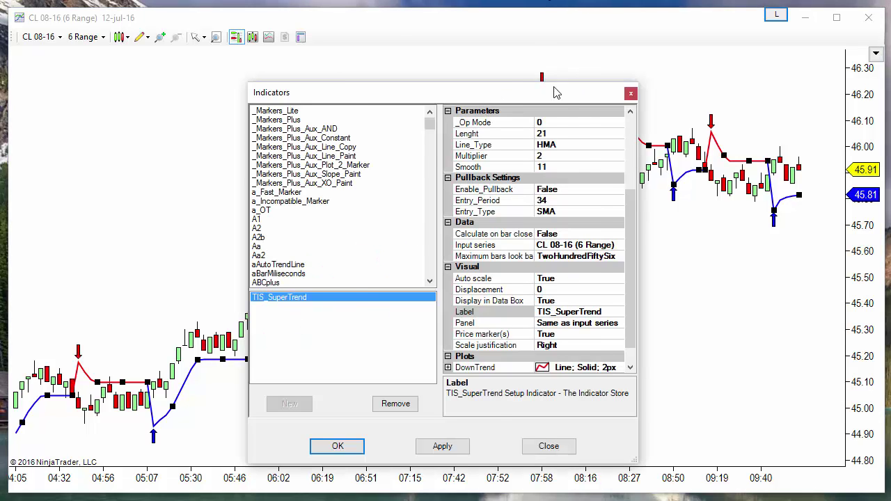
# Set the TIS_SuperTrend indicator's Multiplier to 3 and apply it, keeping the settings dialog clear of the recent bars.
pyautogui.moveTo(553, 92); pyautogui.dragTo(653, 72)
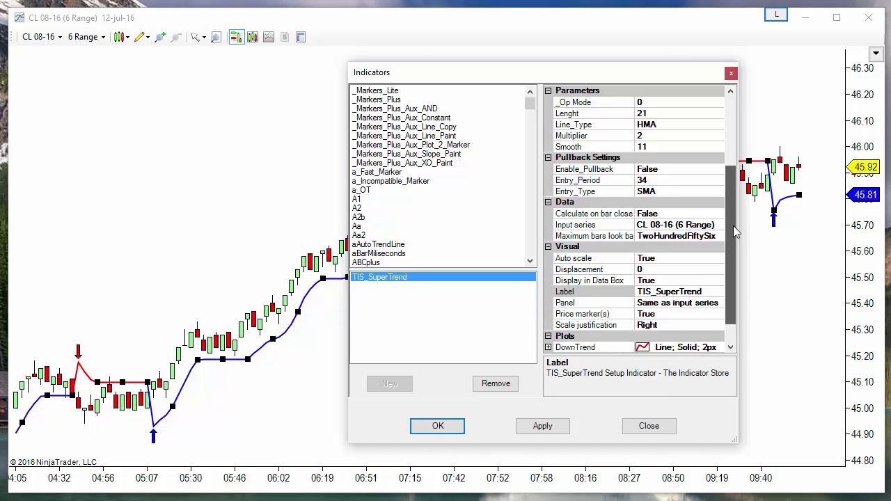
pyautogui.moveTo(734, 254); pyautogui.dragTo(734, 181)
pyautogui.click(648, 259)
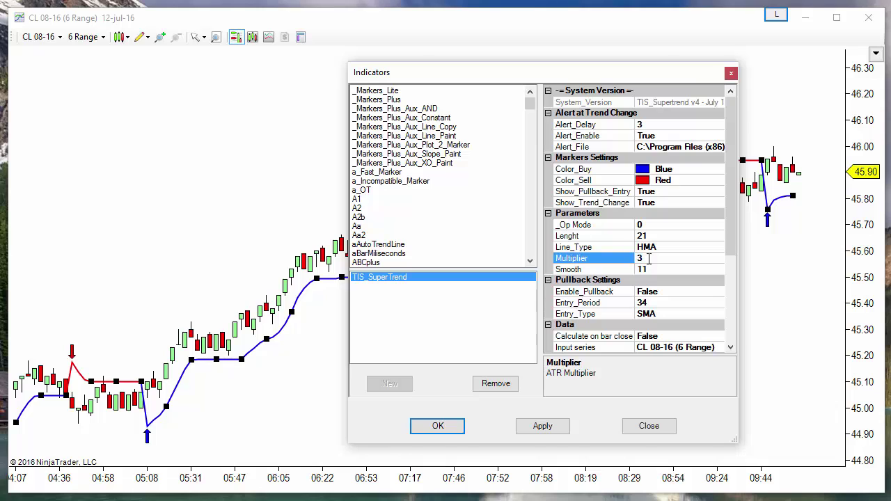
pyautogui.write('3')
pyautogui.click(542, 426)
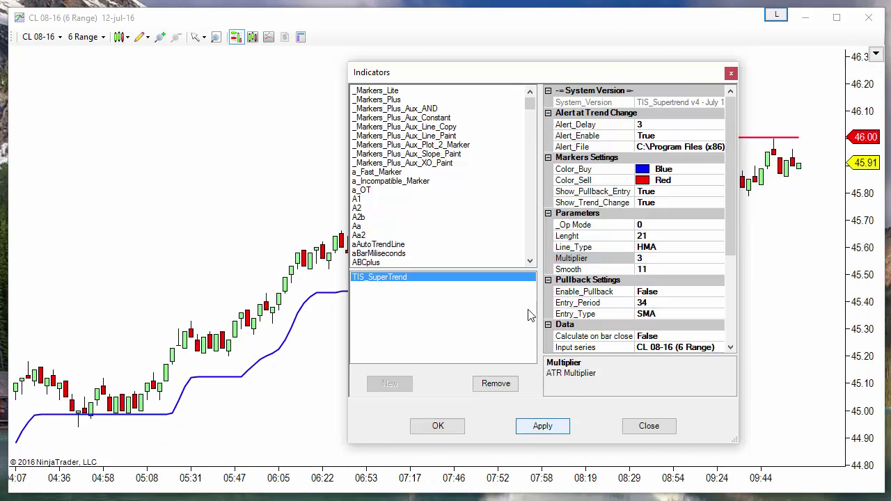
pyautogui.moveTo(508, 70); pyautogui.dragTo(132, 66)
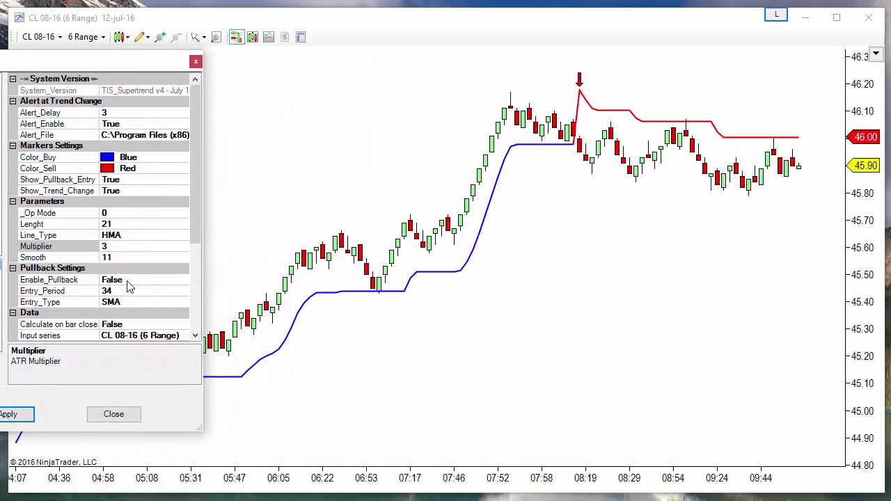
# Set the TIS_SuperTrend Multiplier to 1.5 and apply it to the chart.
pyautogui.click(119, 247)
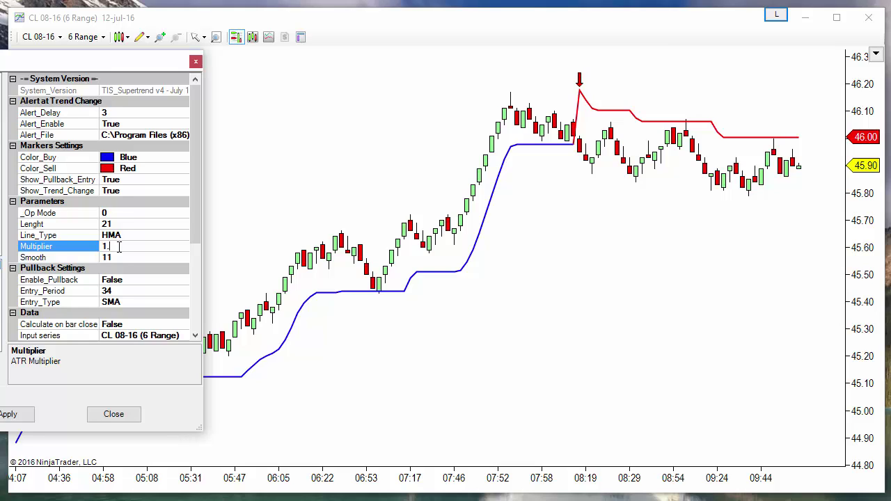
pyautogui.click(18, 416)
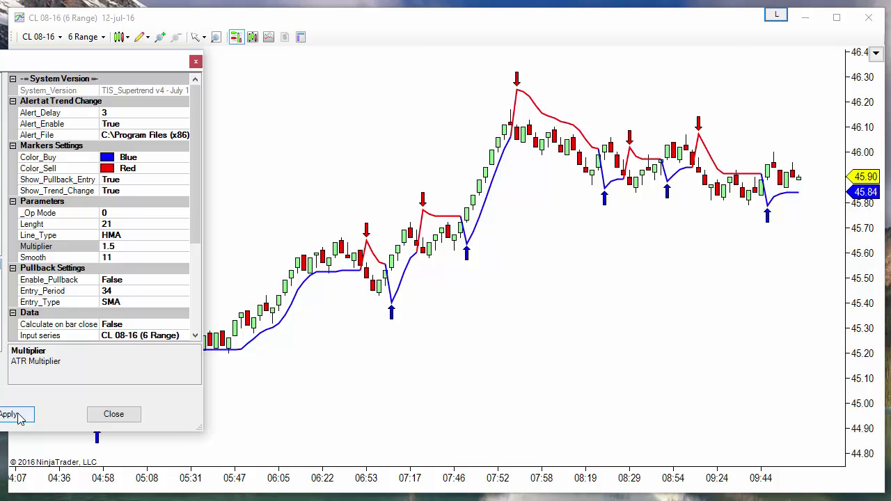
# Return the TIS_SuperTrend Multiplier to 3, apply it and close the indicator settings.
pyautogui.click(150, 246)
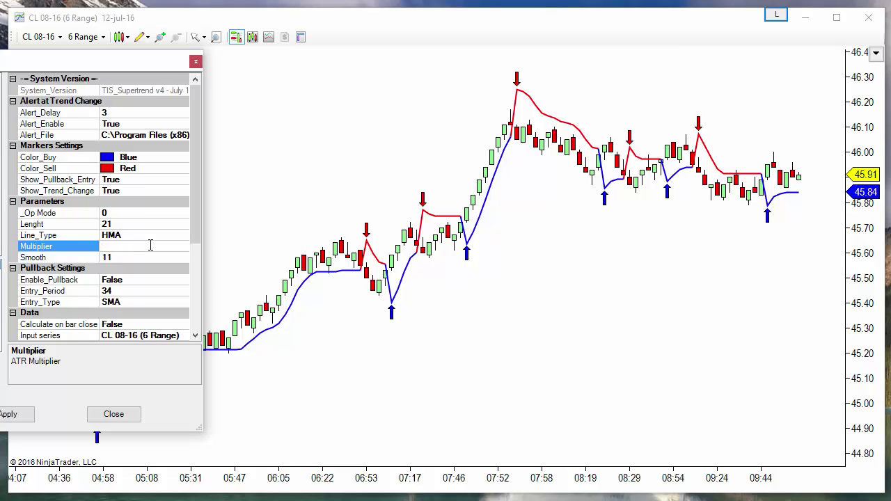
pyautogui.write('3')
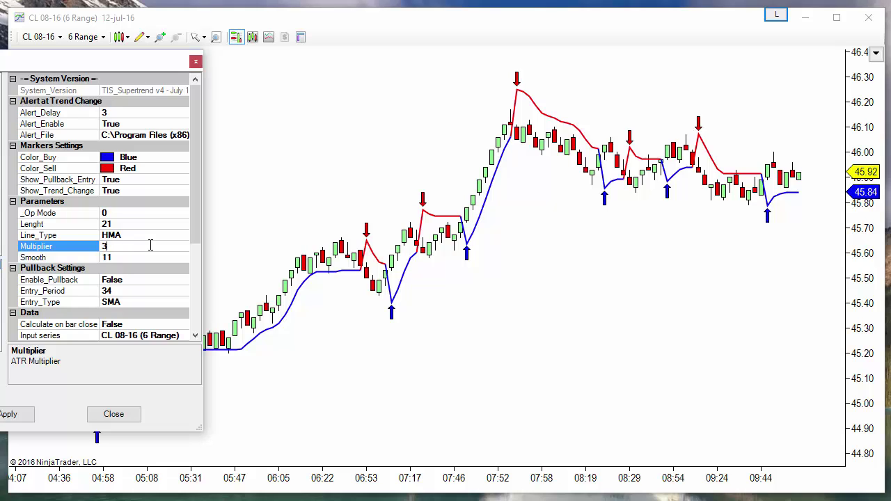
pyautogui.click(11, 414)
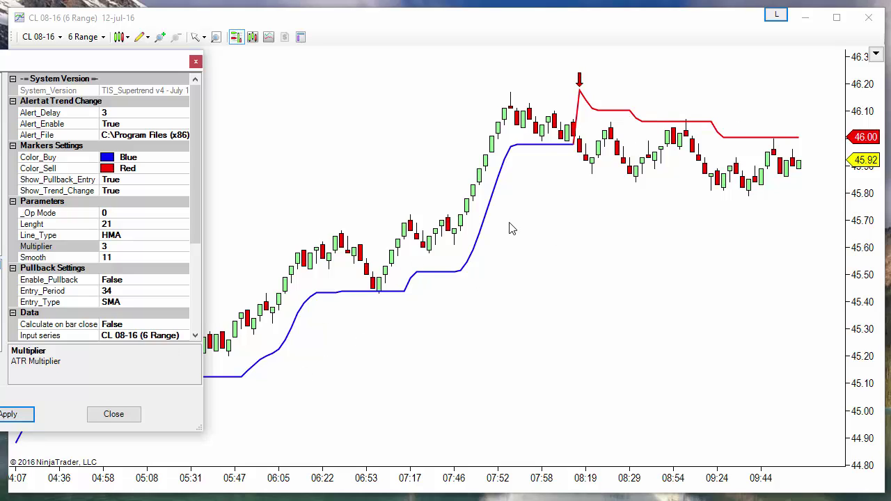
pyautogui.click(342, 453)
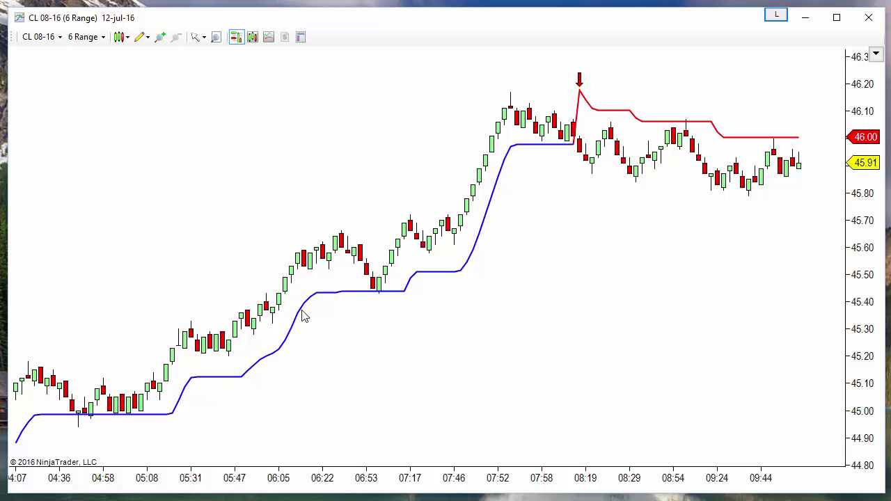
# Draw an arrow line along the long uptrend, from above the buy signal after 03:18 to the peak near 07:54.
pyautogui.moveTo(287, 481); pyautogui.dragTo(364, 478)
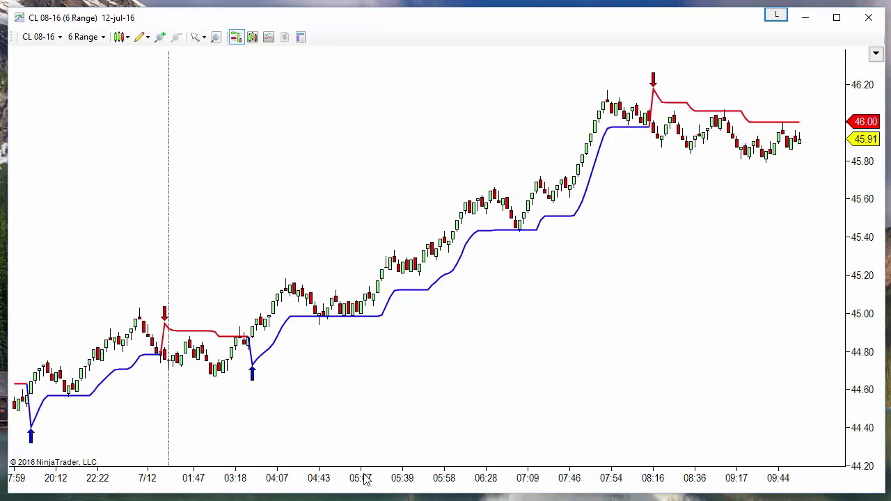
pyautogui.click(140, 39)
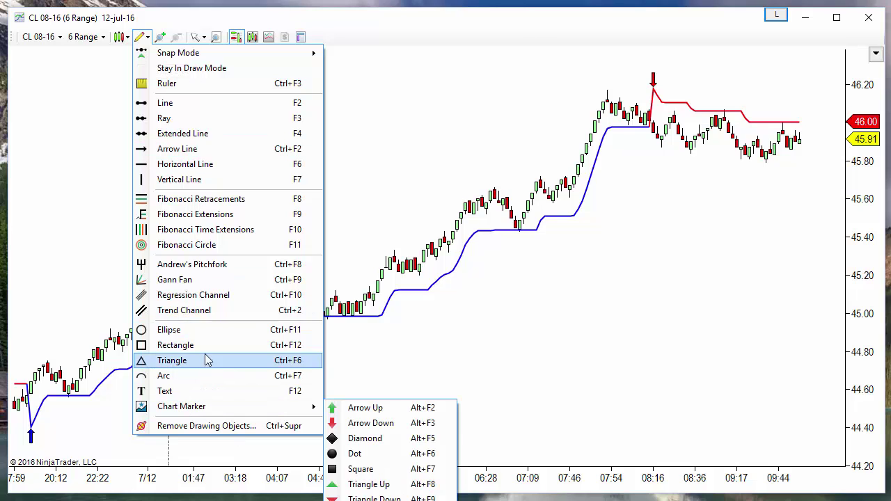
pyautogui.click(226, 149)
pyautogui.click(253, 310)
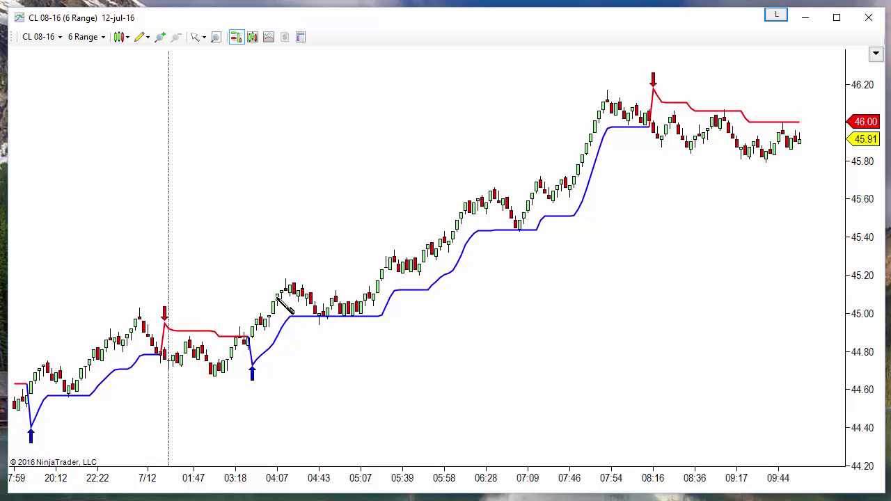
pyautogui.click(606, 99)
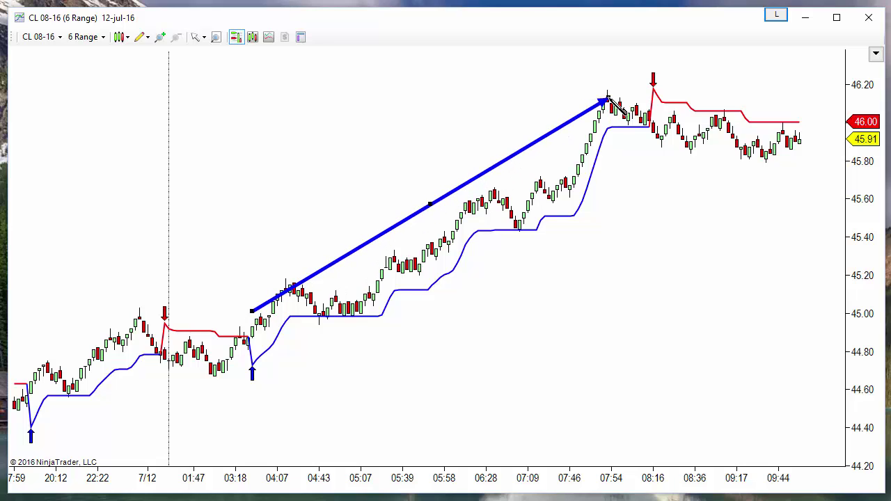
pyautogui.click(612, 99)
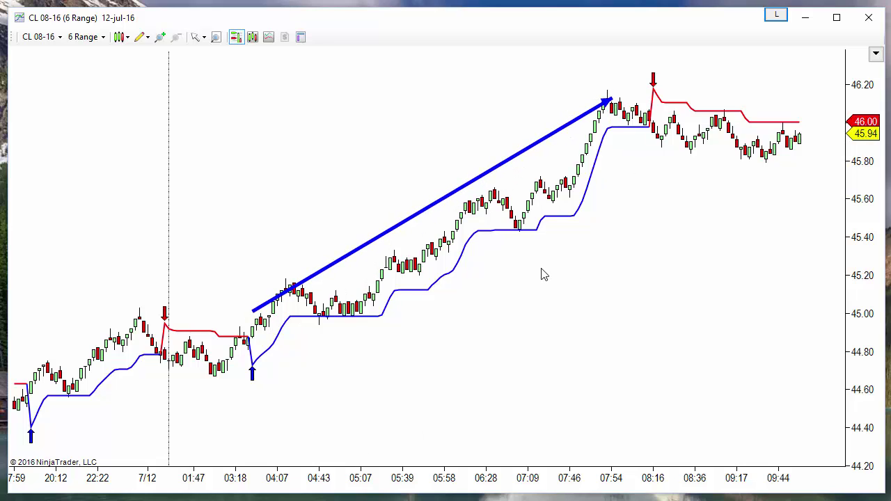
# Draw a second arrow line along the decline, from the sell signal near 08:16 to the latest bars.
pyautogui.click(142, 36)
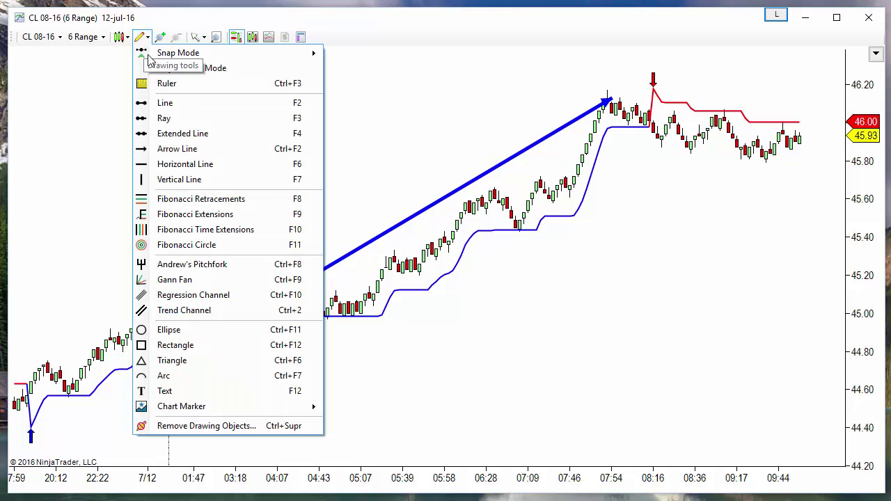
pyautogui.click(199, 149)
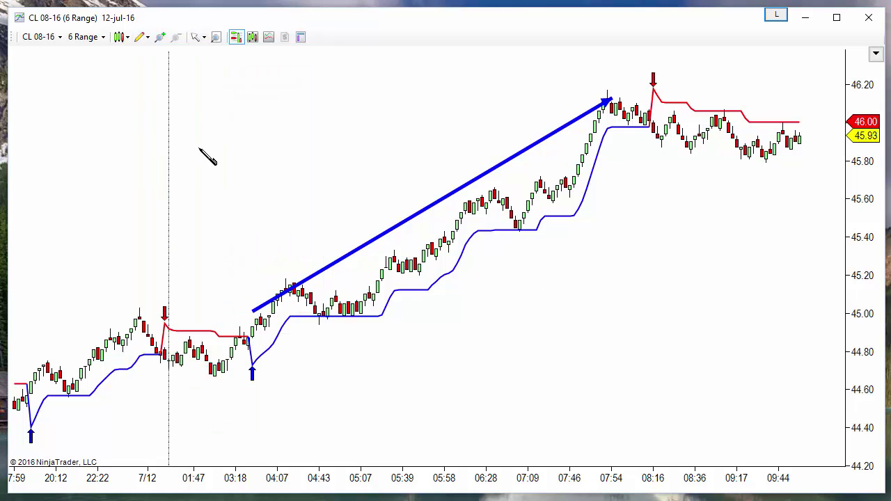
pyautogui.click(658, 132)
pyautogui.click(804, 155)
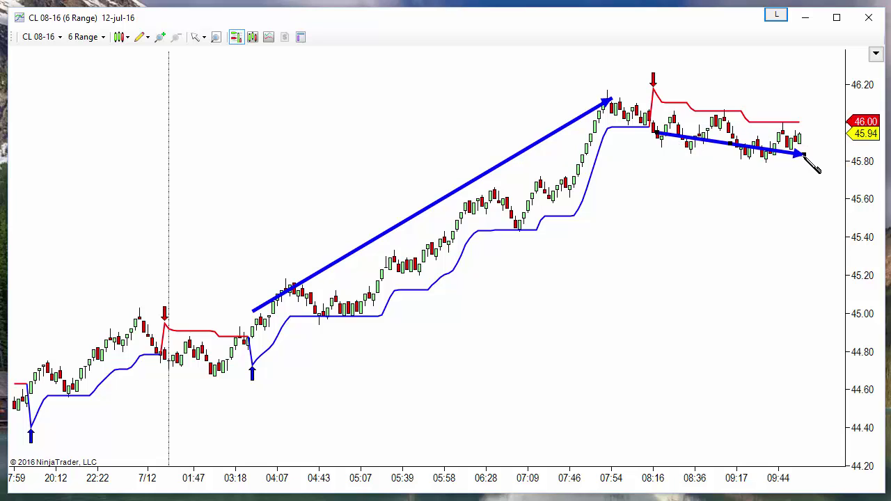
# Reopen the TIS_SuperTrend settings from its plotted line, set the Multiplier to 2 and accept the change.
pyautogui.click(449, 281)
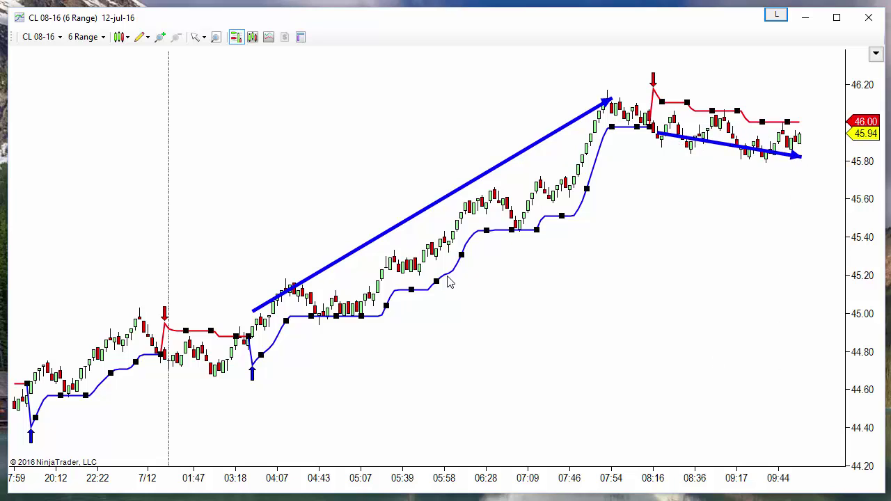
pyautogui.doubleClick(449, 282)
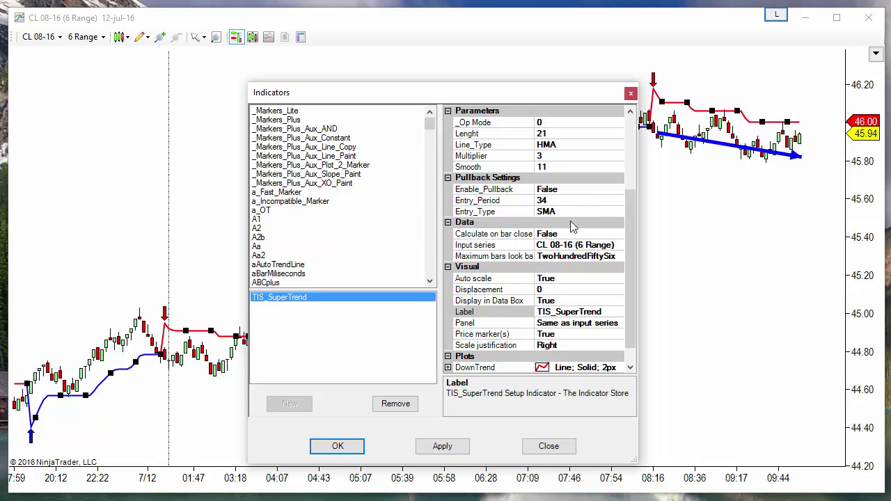
pyautogui.click(543, 157)
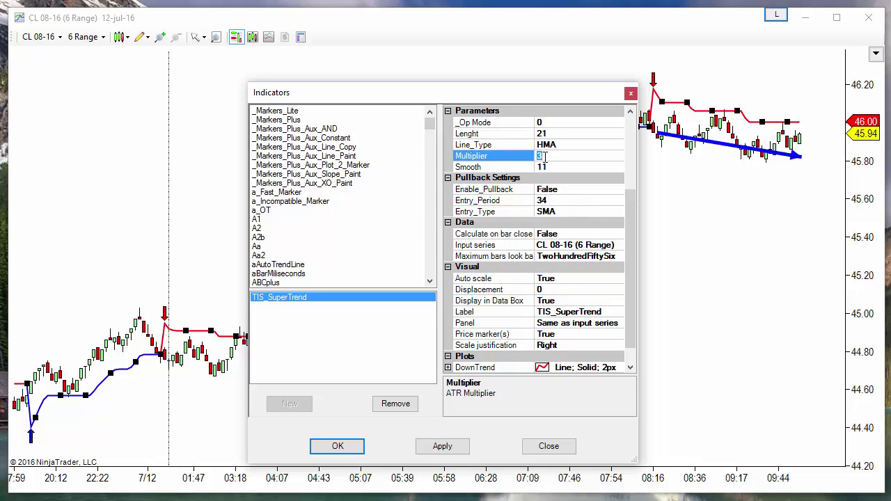
pyautogui.write('2')
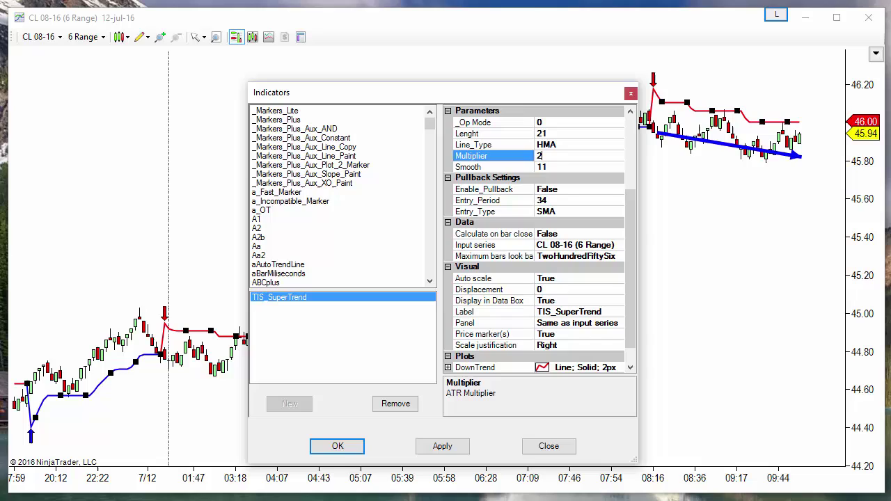
pyautogui.click(348, 447)
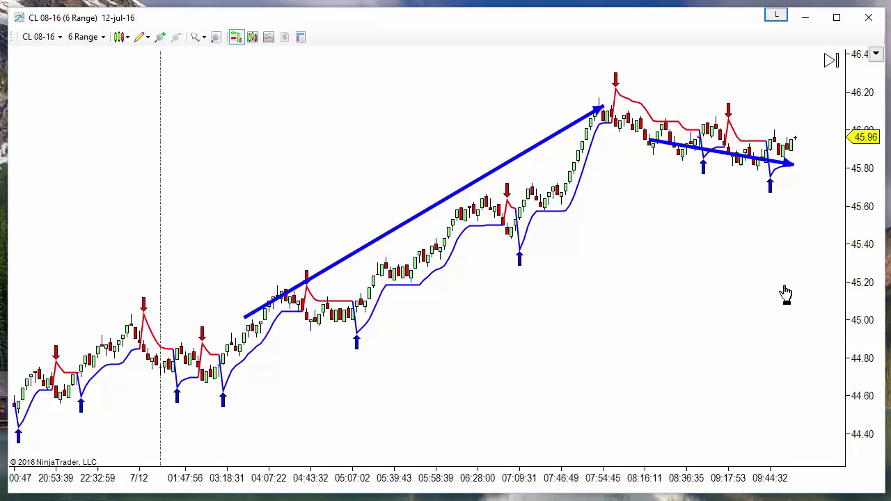
pyautogui.moveTo(786, 295); pyautogui.dragTo(672, 296)
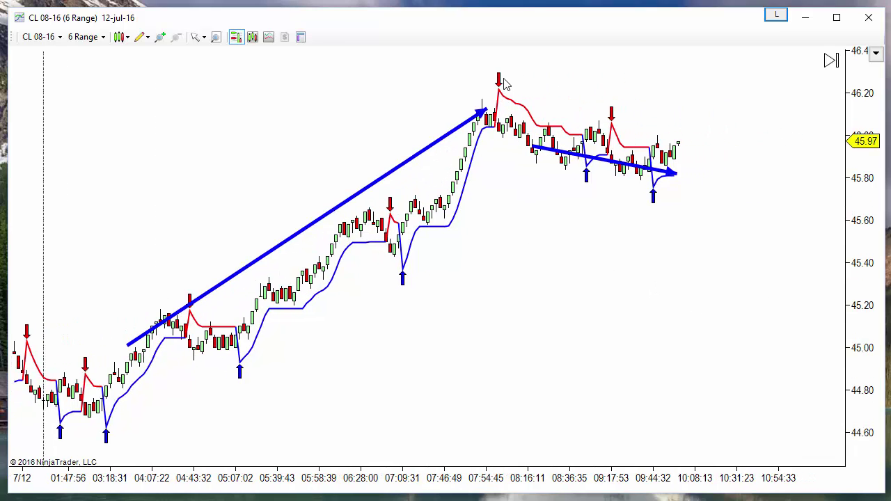
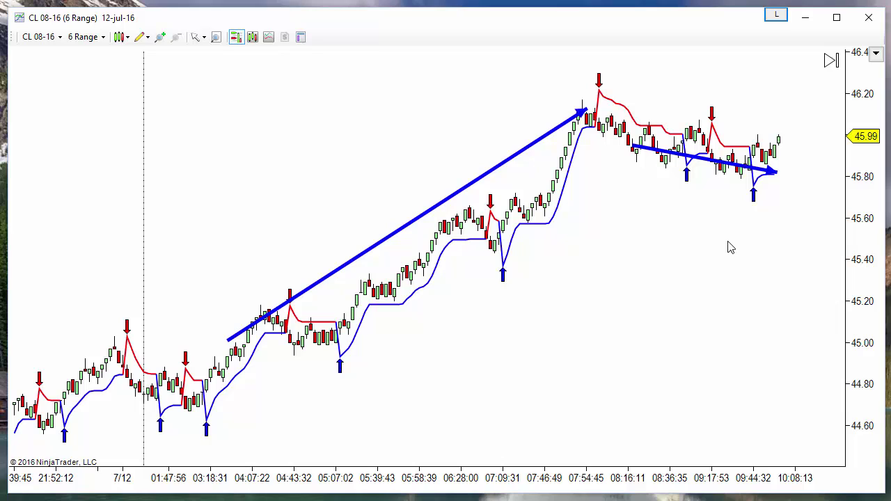
pyautogui.scroll(-3, 622, 364)
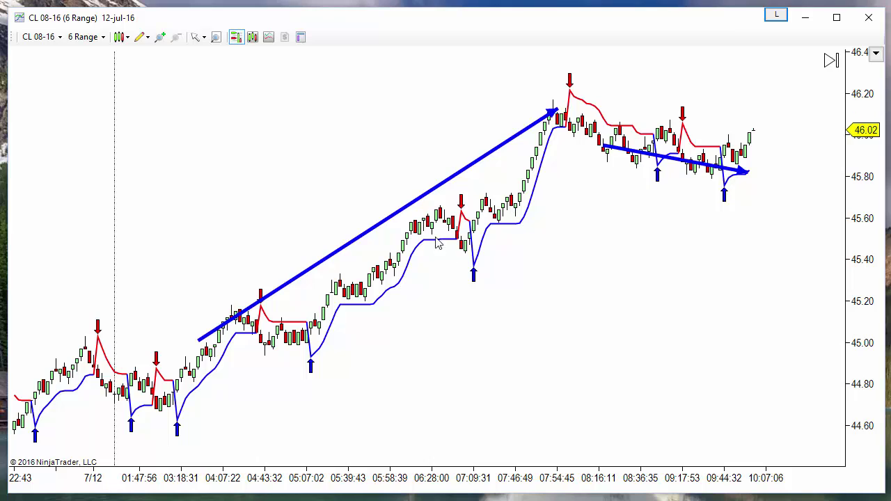
pyautogui.click(418, 201)
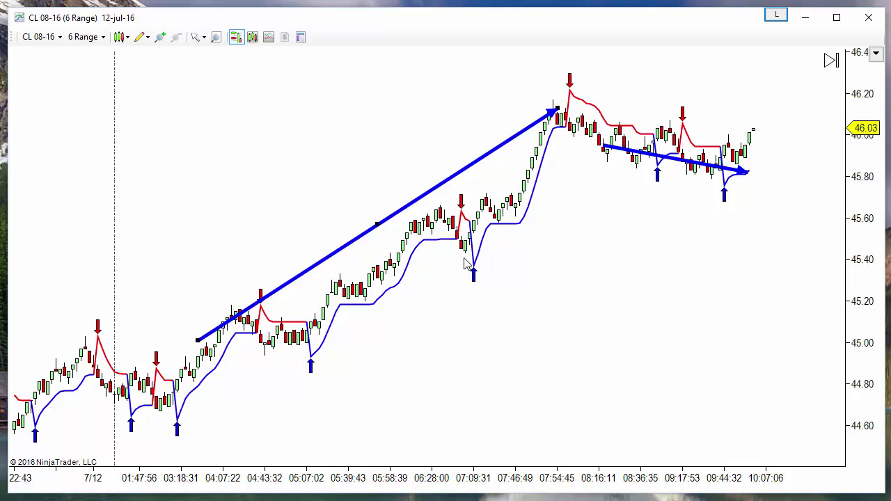
pyautogui.click(353, 151)
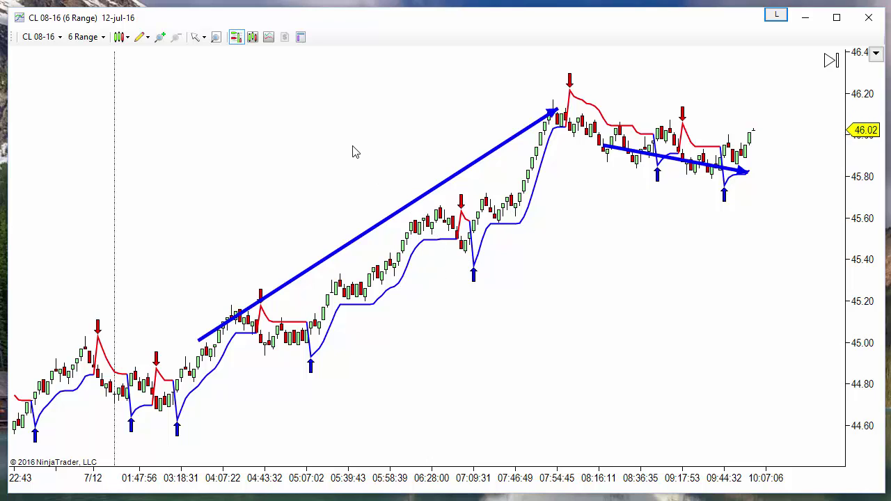
# Open the chart's indicator settings, set the TIS_SuperTrend _Op Mode to 1 (Trend Only) and accept the change.
pyautogui.rightClick(319, 140)
pyautogui.click(392, 195)
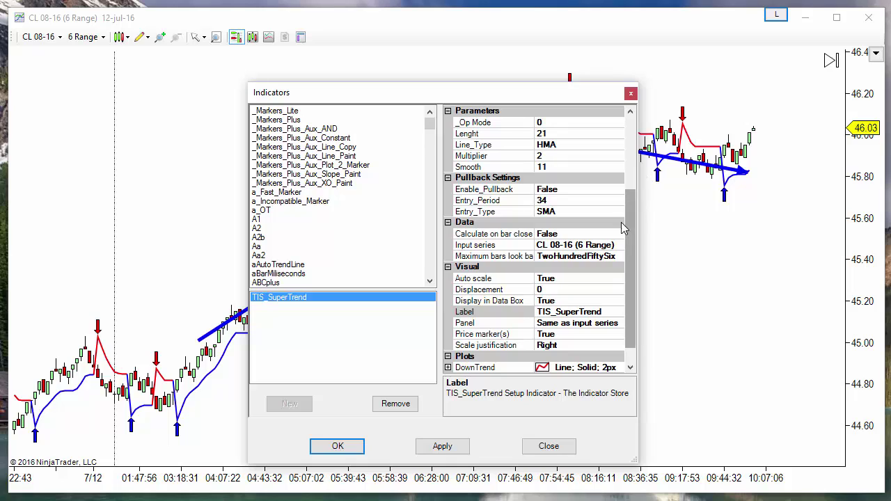
pyautogui.scroll(4, 630, 265)
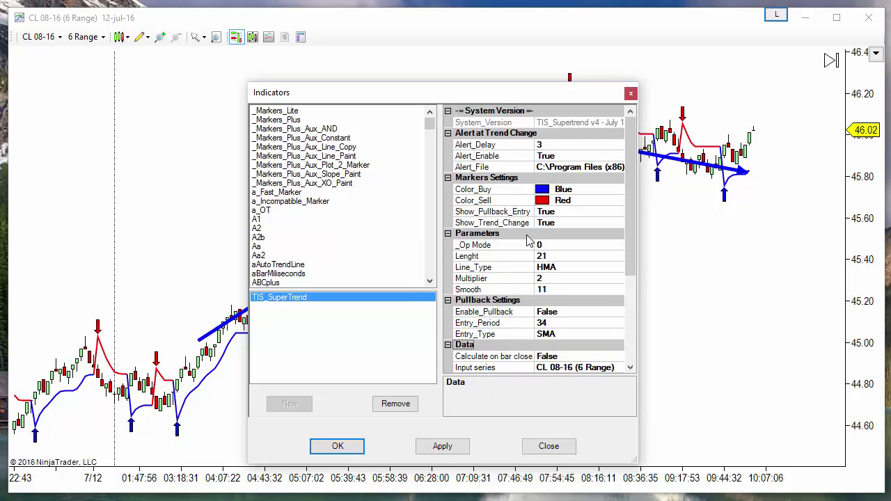
pyautogui.click(557, 245)
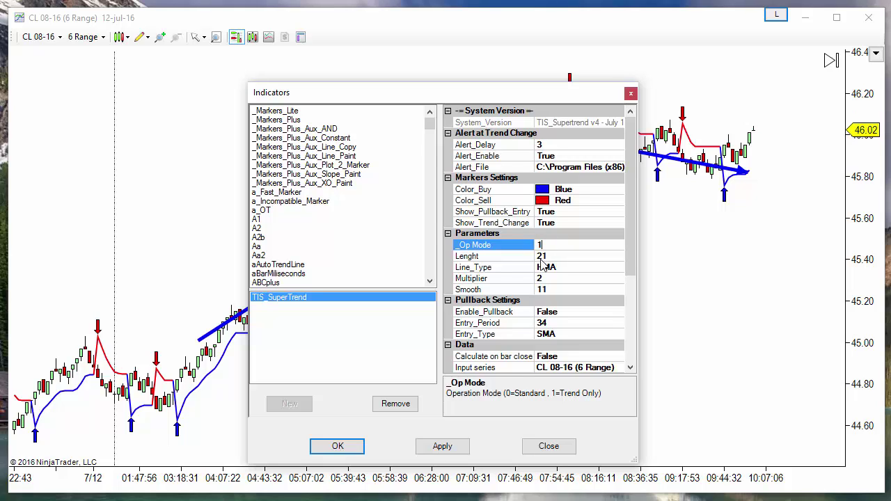
pyautogui.click(340, 447)
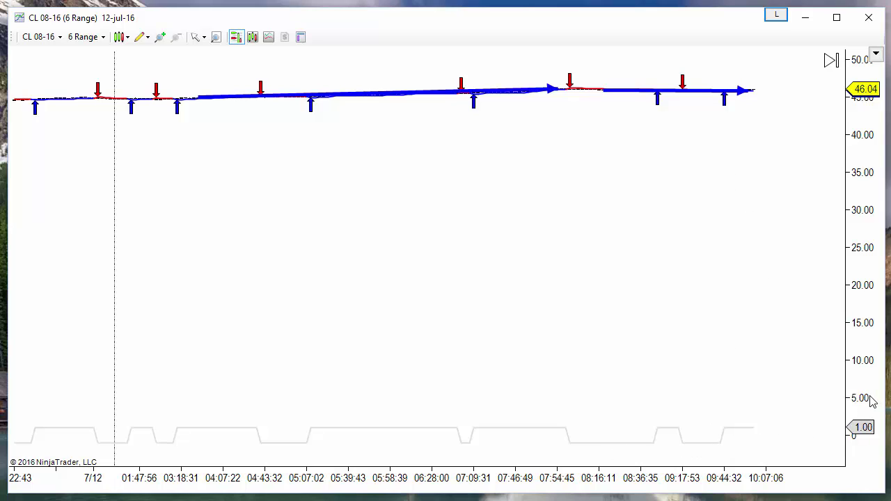
# Examine the trend-state plot around zero by rescaling the price axis, restore automatic scaling and select the indicator's plot.
pyautogui.moveTo(843, 413)
pyautogui.mouseDown()
pyautogui.moveTo(864, 279)
pyautogui.moveTo(870, 383)
pyautogui.moveTo(881, 255)
pyautogui.moveTo(876, 451)
pyautogui.moveTo(882, 281)
pyautogui.mouseUp()
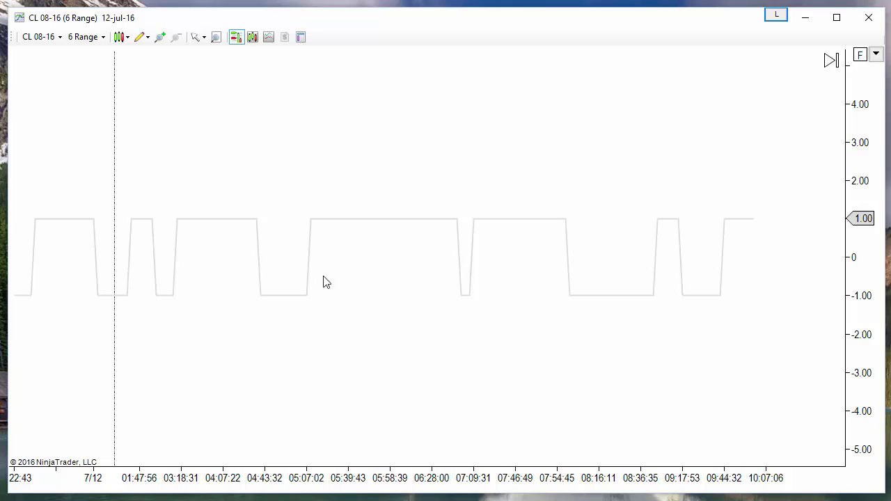
pyautogui.click(861, 56)
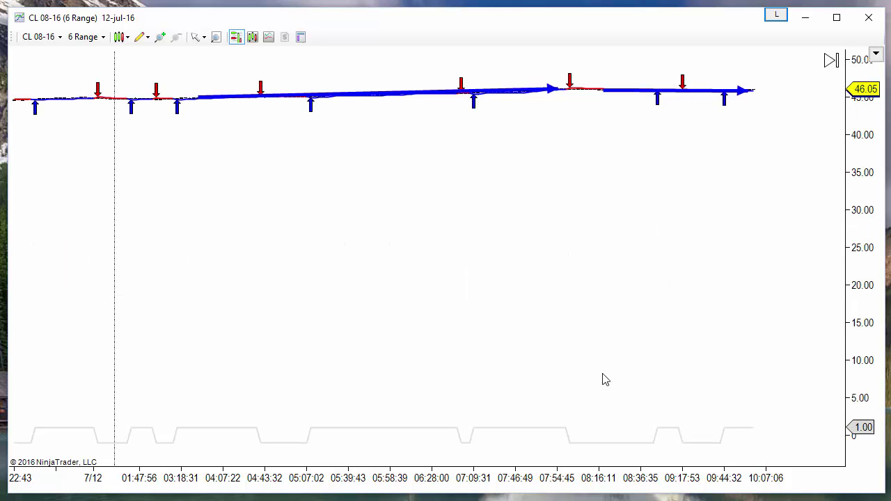
pyautogui.click(506, 432)
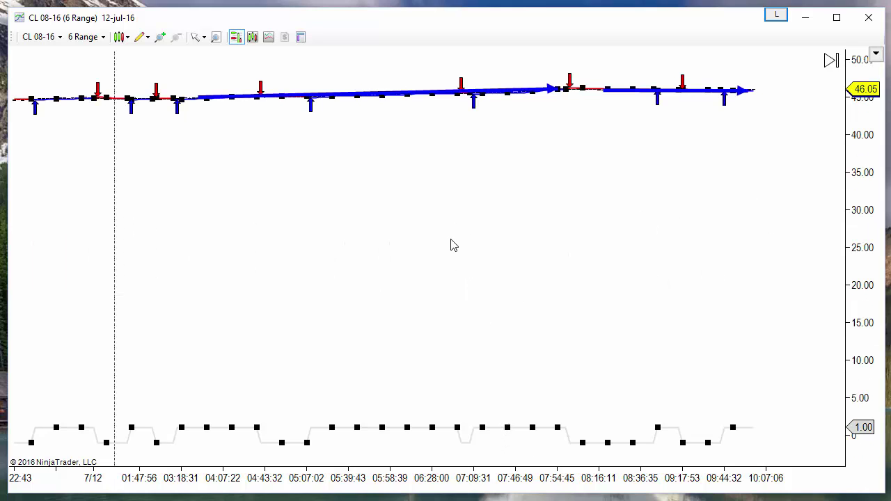
# Reopen the chart's indicator settings, set the TIS_SuperTrend _Op Mode to 0 (Standard) and accept the change.
pyautogui.rightClick(346, 201)
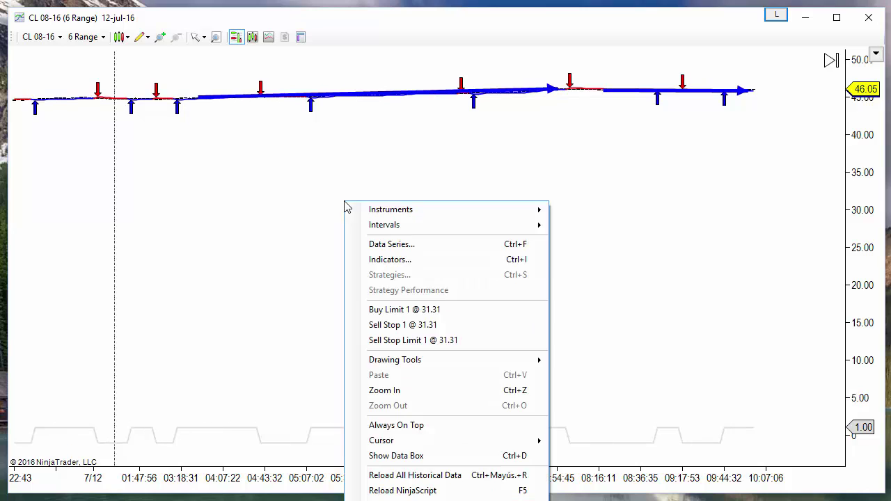
pyautogui.click(408, 258)
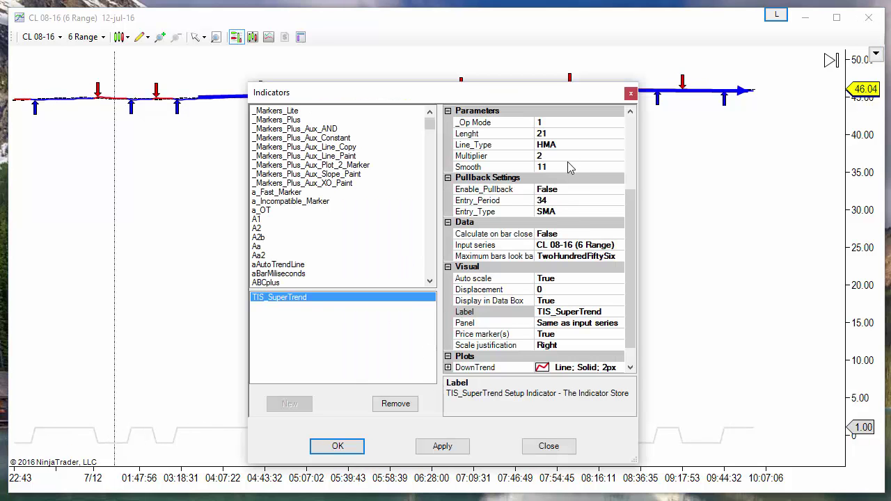
pyautogui.scroll(3, 568, 211)
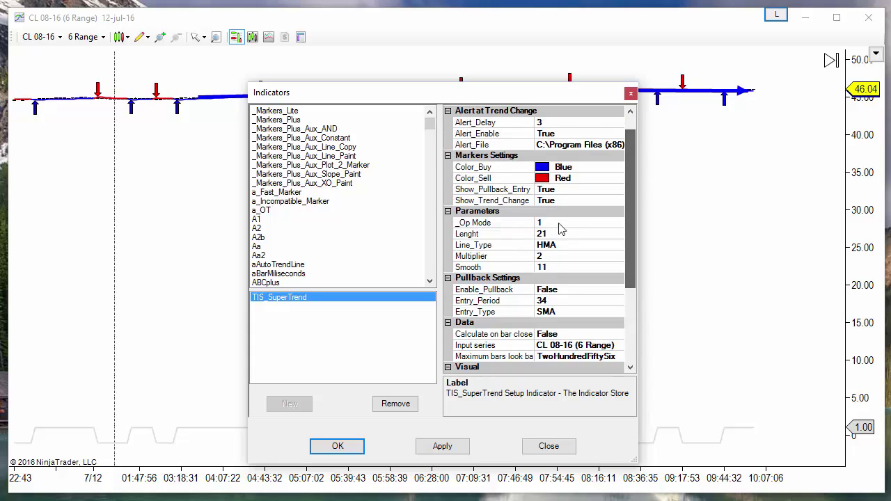
pyautogui.click(551, 223)
pyautogui.doubleClick(551, 222)
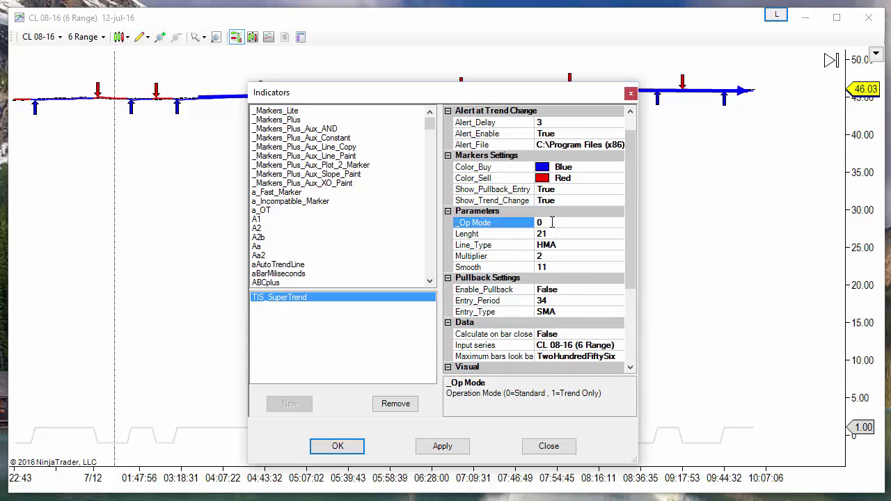
pyautogui.click(332, 450)
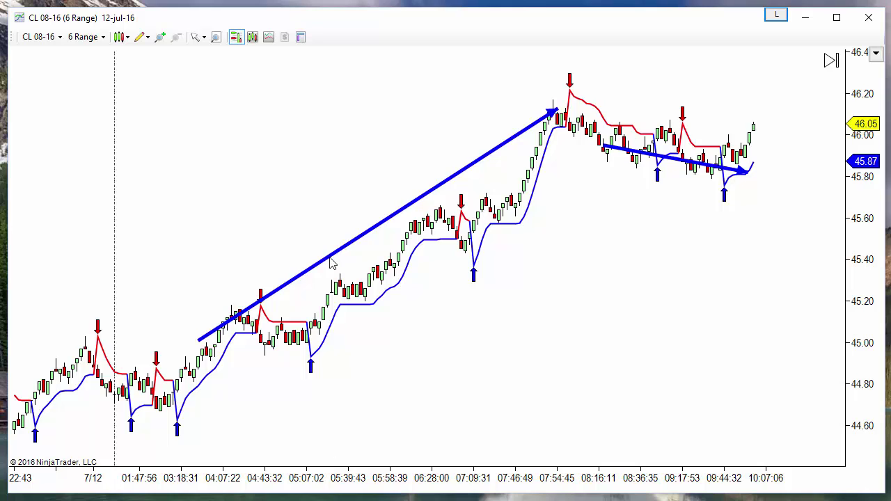
# Open the chart's indicator settings and add the _Markers_Plus_Aux_Line_Copy indicator.
pyautogui.rightClick(262, 162)
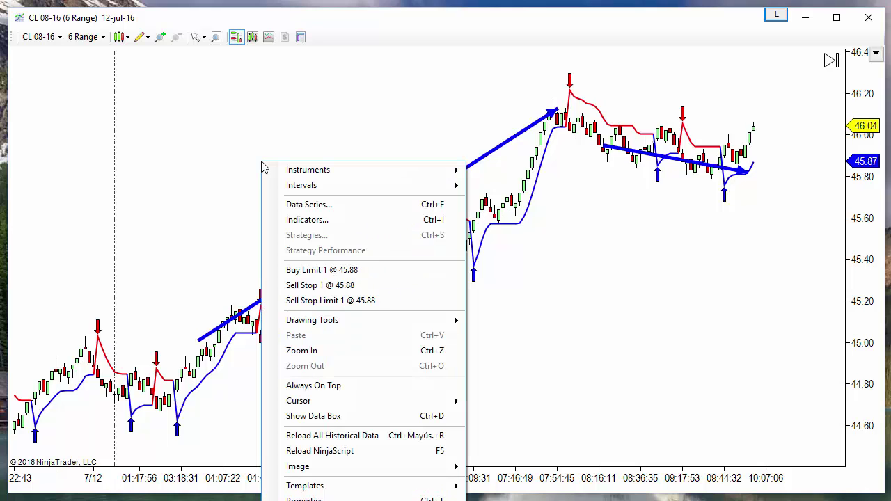
pyautogui.click(342, 221)
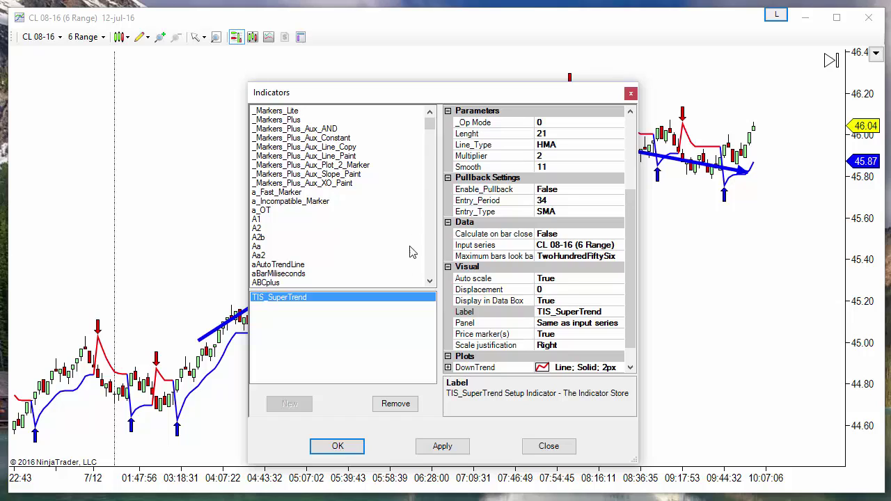
pyautogui.click(351, 150)
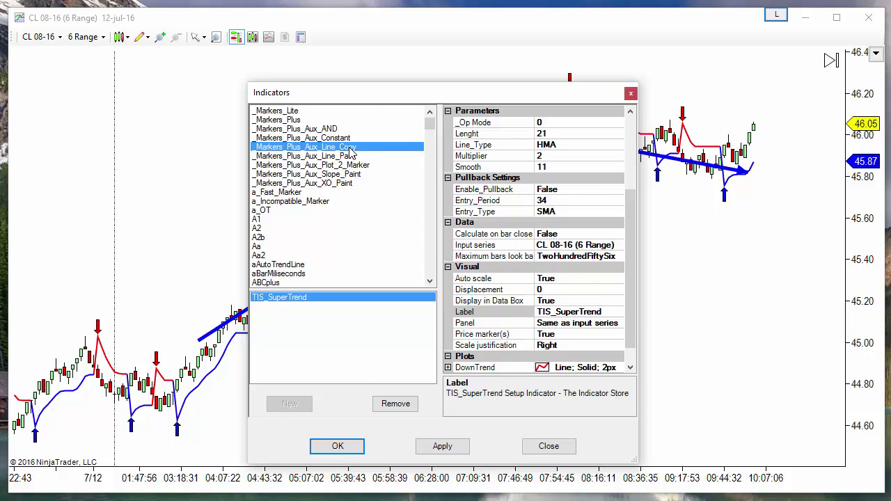
pyautogui.doubleClick(351, 150)
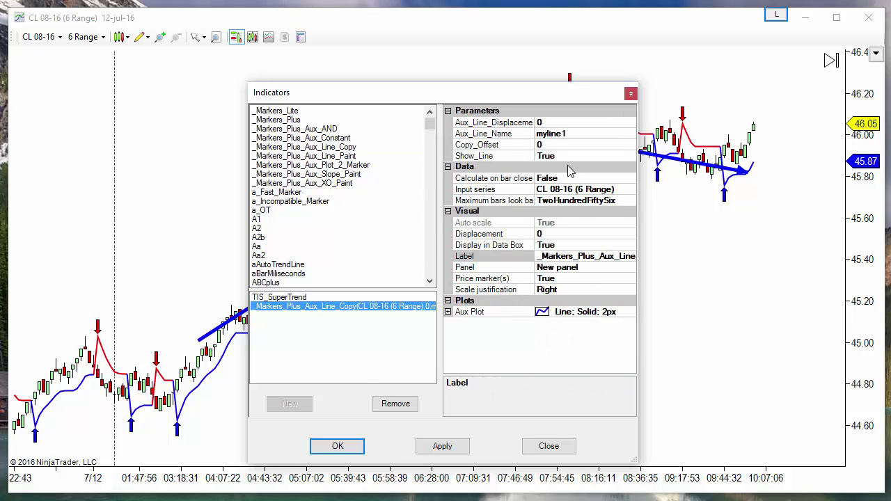
# Open the input series selection for _Markers_Plus_Aux_Line_Copy and choose the TIS_SuperTrend indicator as the source.
pyautogui.click(607, 192)
pyautogui.click(630, 191)
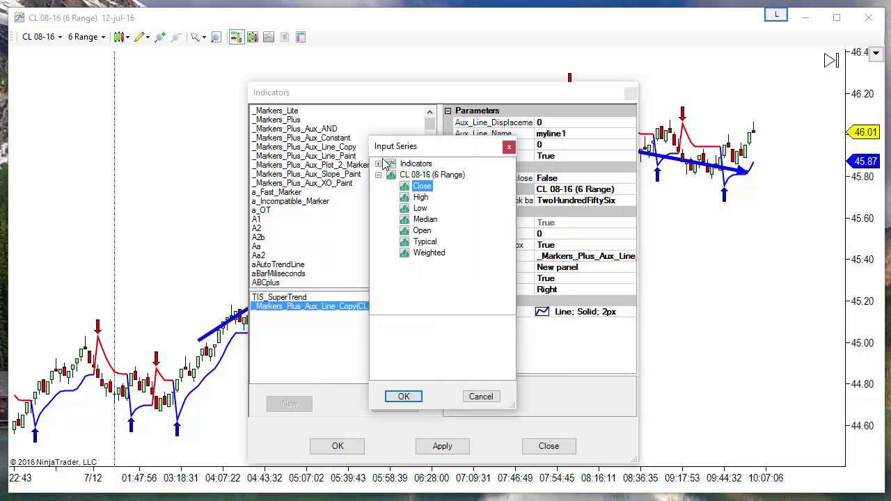
pyautogui.click(381, 163)
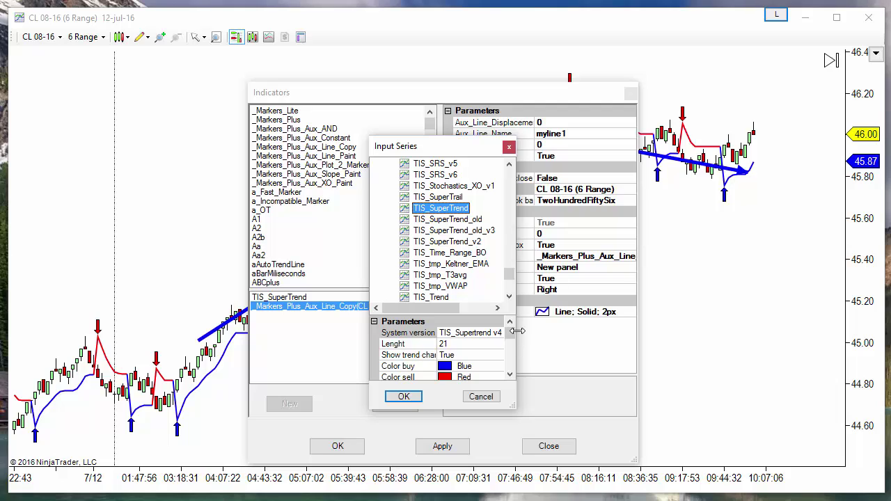
# Set the Op mode of the TIS_SuperTrend input series to 1.
pyautogui.click(508, 374)
pyautogui.click(509, 374)
pyautogui.click(509, 375)
pyautogui.click(509, 374)
pyautogui.click(508, 376)
pyautogui.click(509, 376)
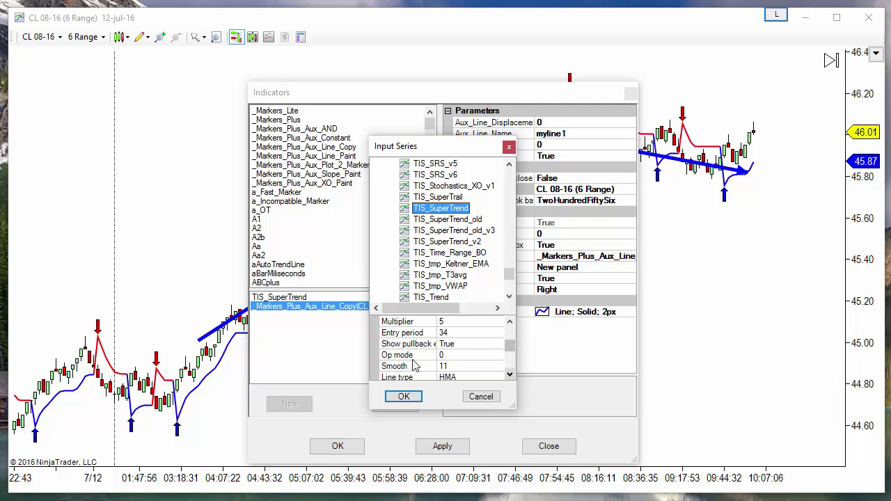
pyautogui.click(449, 356)
pyautogui.doubleClick(449, 357)
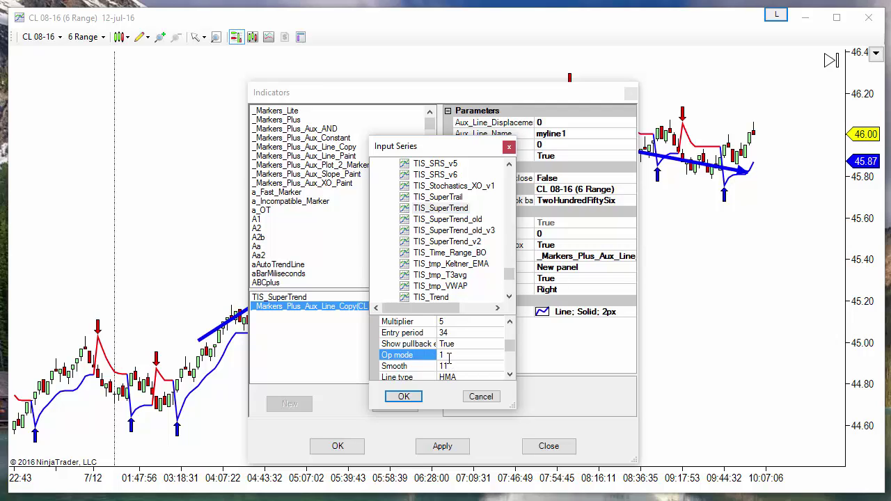
# Choose Entry as the plot that the TIS_SuperTrend input series supplies.
pyautogui.click(508, 374)
pyautogui.click(509, 374)
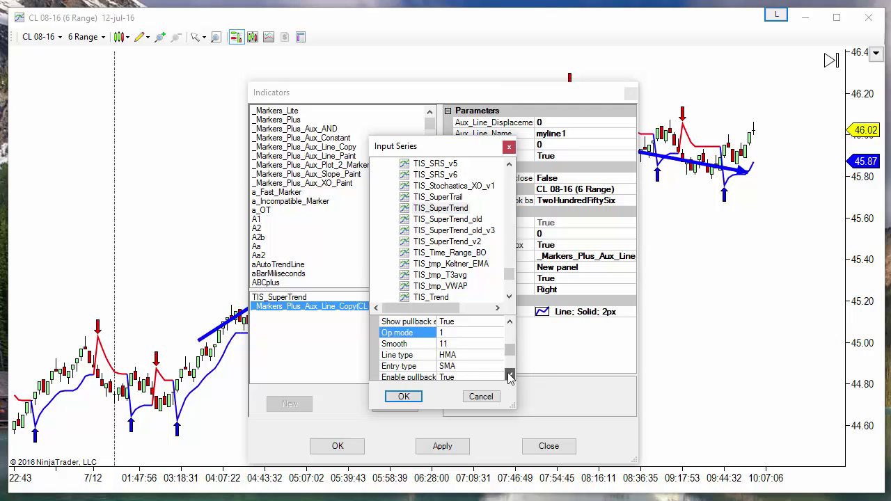
pyautogui.scroll(-2, 509, 375)
pyautogui.click(499, 369)
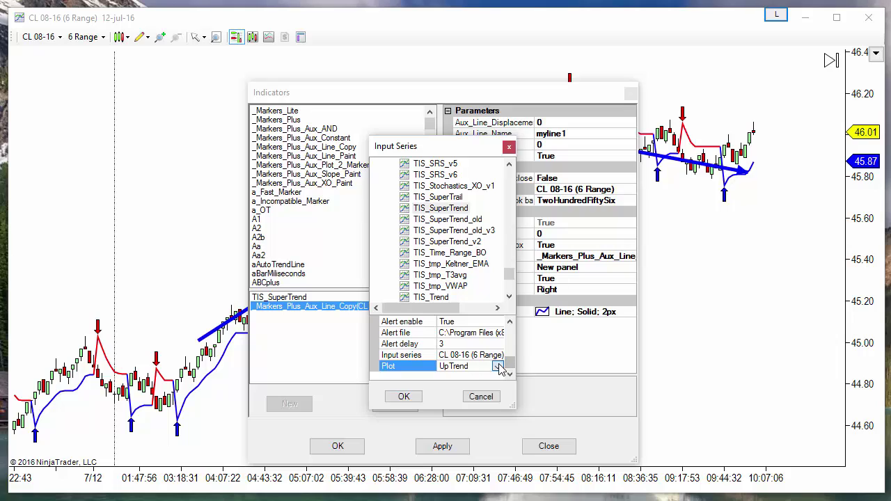
pyautogui.click(499, 369)
pyautogui.click(449, 401)
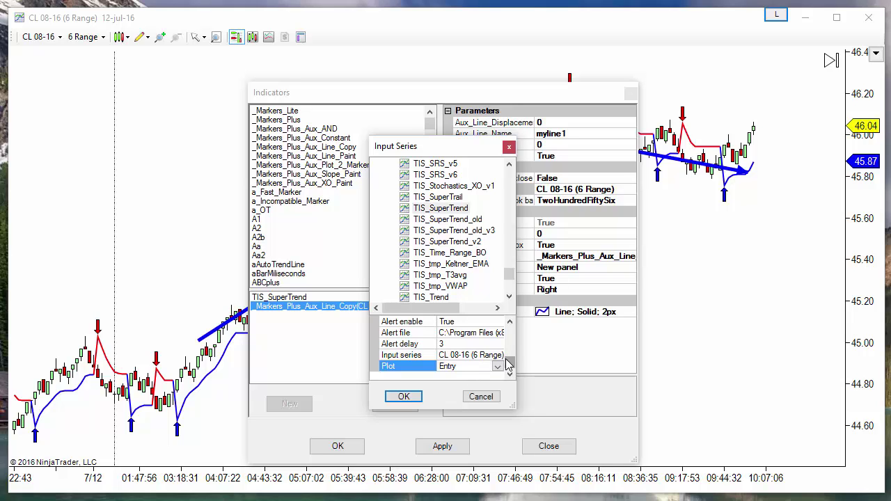
# Set the Multiplier of the TIS_SuperTrend input series to 3 and accept the input series.
pyautogui.moveTo(512, 367); pyautogui.dragTo(513, 348)
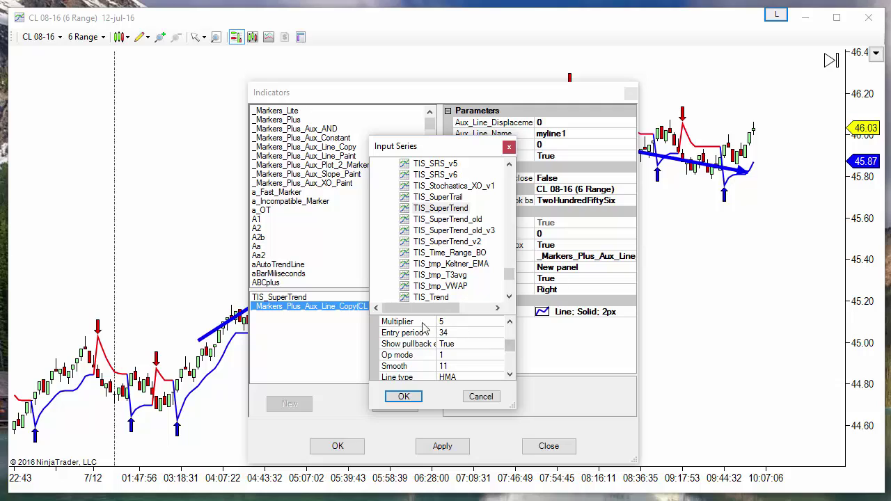
pyautogui.click(453, 322)
pyautogui.write('3')
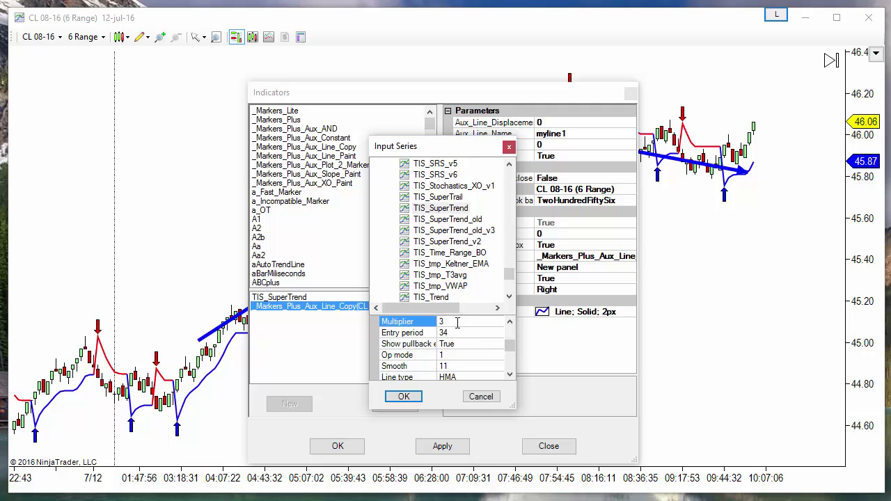
pyautogui.click(410, 397)
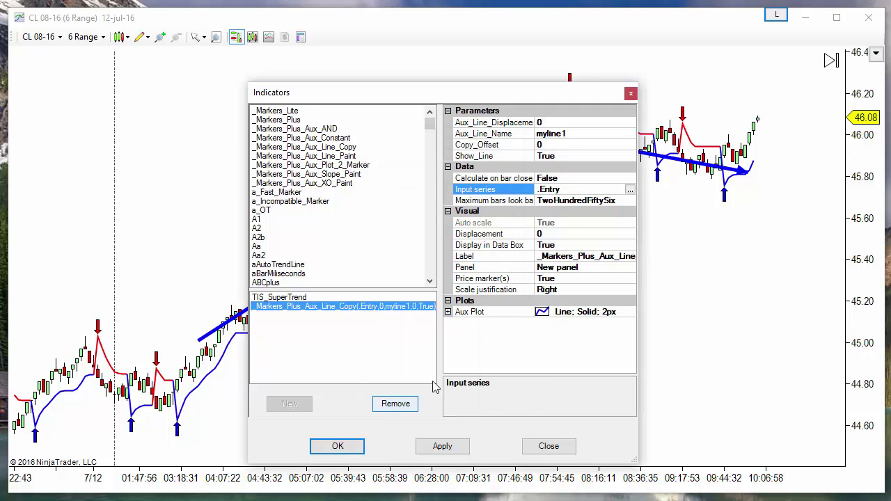
# Name the auxiliary line mytrend, accept the indicators and shrink the new trend panel beneath the price chart.
pyautogui.click(575, 132)
pyautogui.write('mytrend')
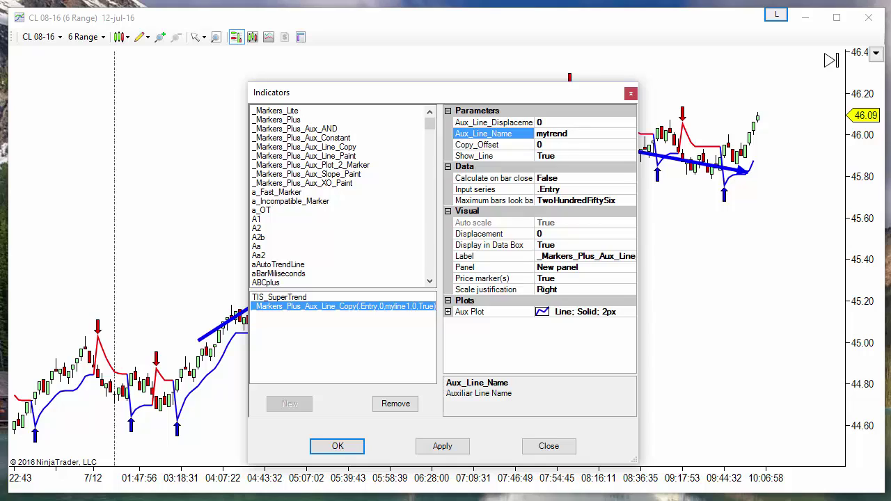
pyautogui.click(332, 448)
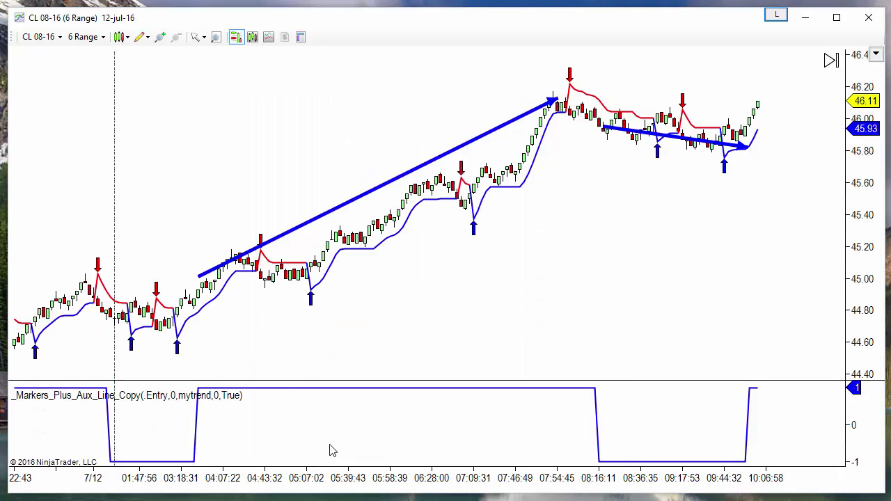
pyautogui.moveTo(374, 387); pyautogui.dragTo(374, 410)
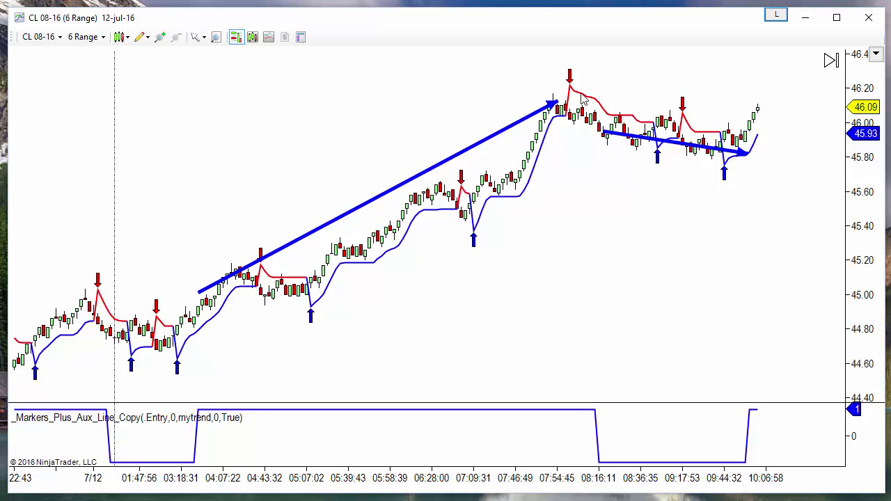
# Set the Multiplier of the chart's TIS_SuperTrend to 3, apply it and close the indicator settings.
pyautogui.rightClick(252, 120)
pyautogui.click(317, 176)
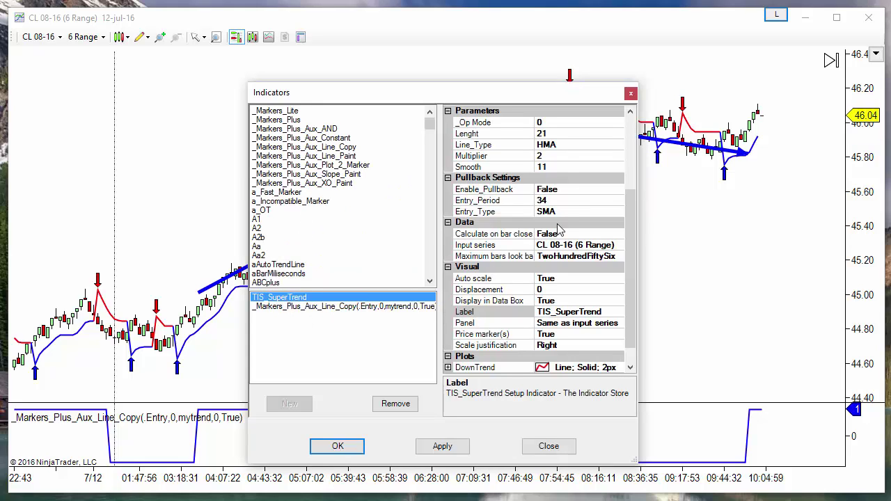
pyautogui.click(559, 156)
pyautogui.write('3')
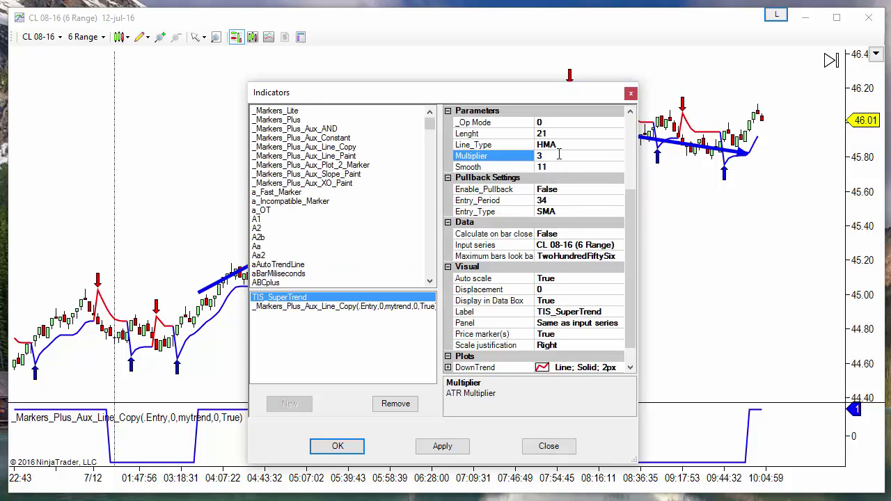
pyautogui.click(443, 446)
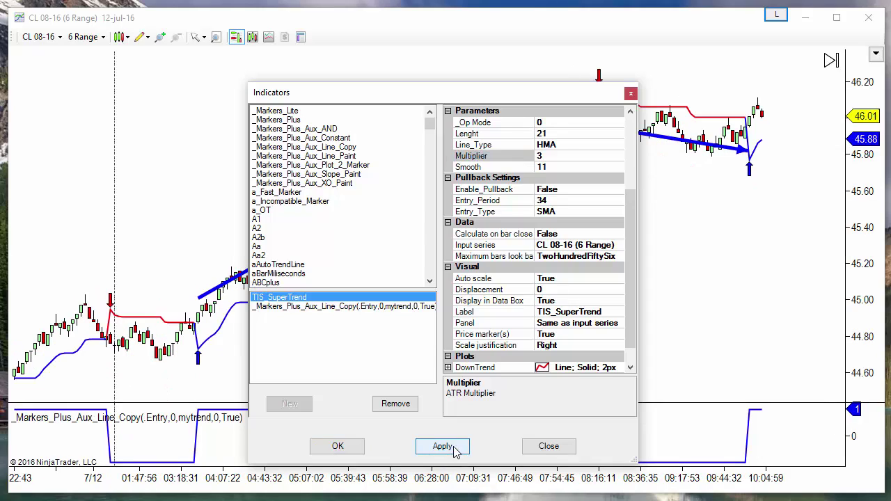
pyautogui.click(568, 446)
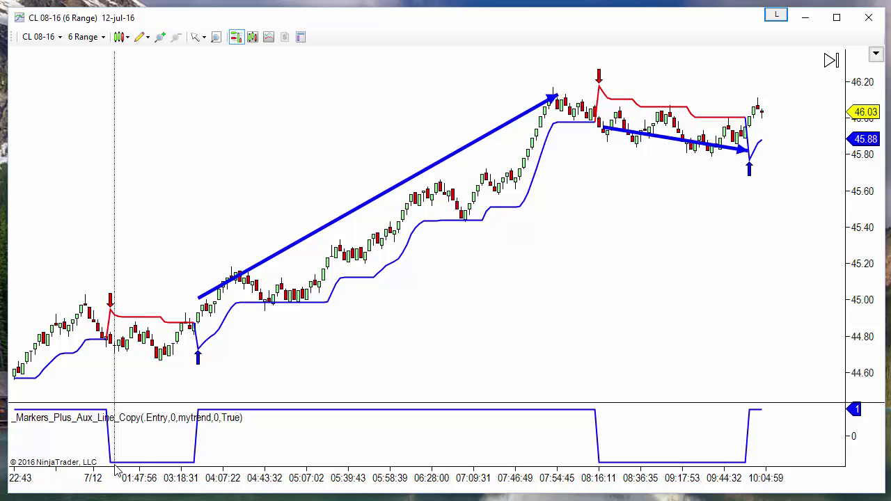
# Reopen the TIS_SuperTrend settings from its plotted line, set the Multiplier back to 2 and accept the change.
pyautogui.moveTo(157, 441)
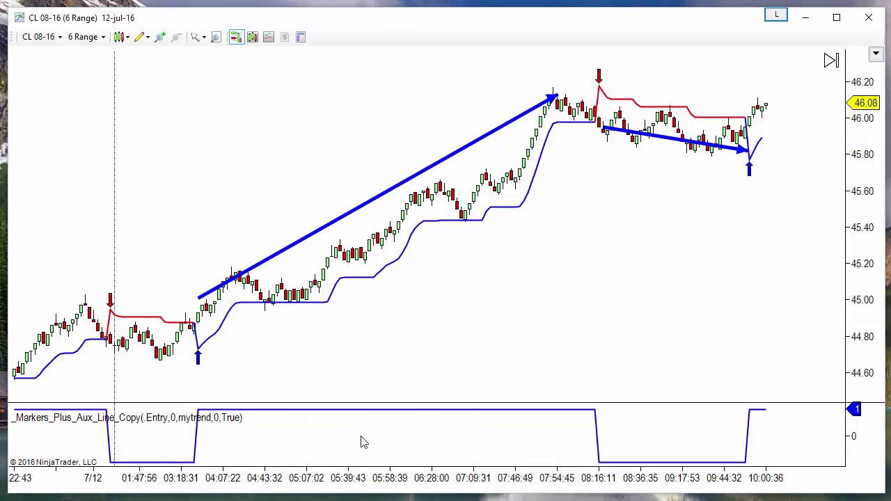
pyautogui.doubleClick(352, 280)
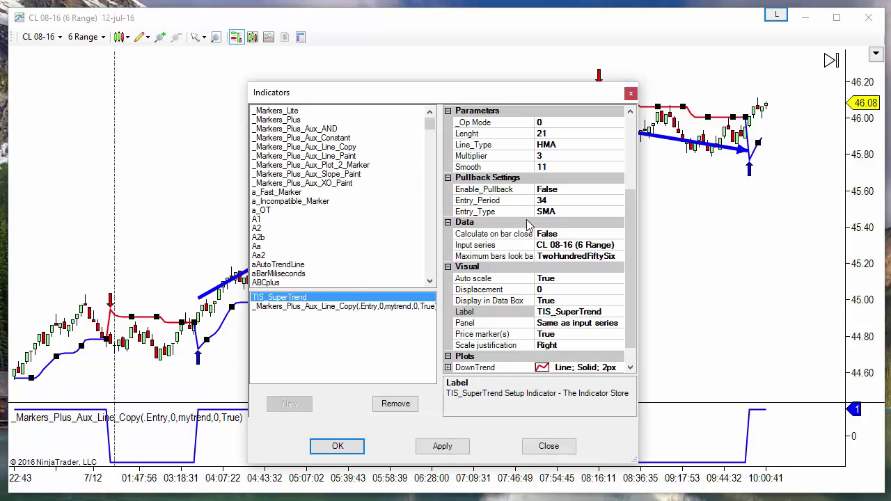
pyautogui.click(568, 156)
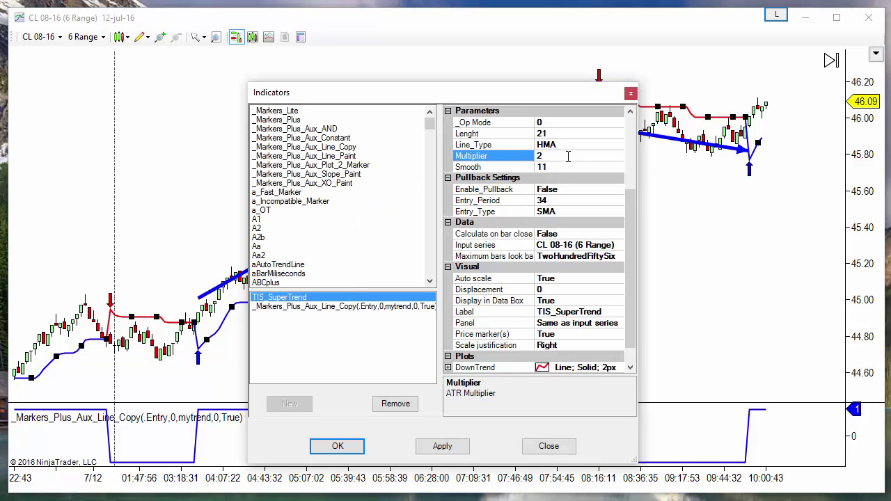
pyautogui.click(337, 447)
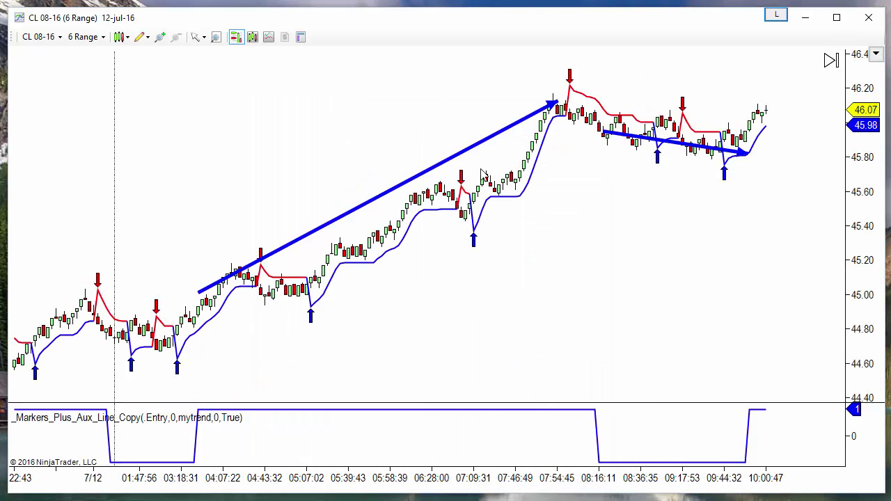
# Open the chart's indicator settings and add the _Markers_Plus indicator.
pyautogui.rightClick(256, 82)
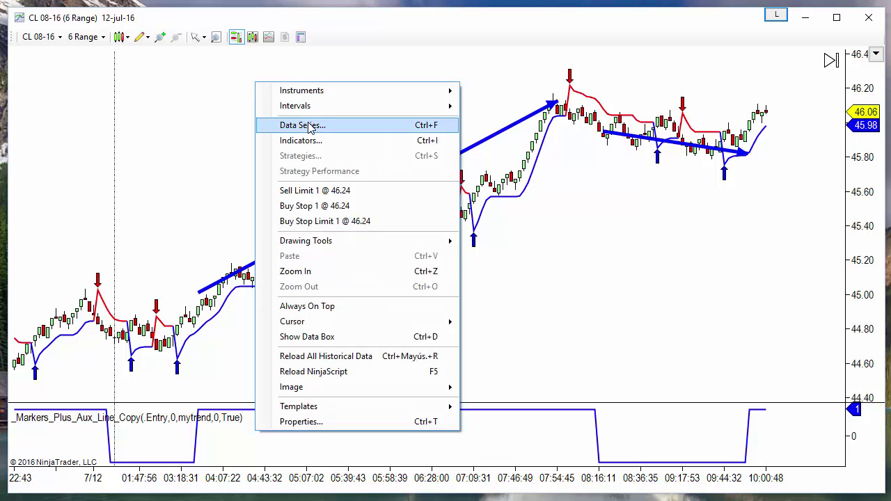
pyautogui.click(313, 141)
pyautogui.doubleClick(300, 120)
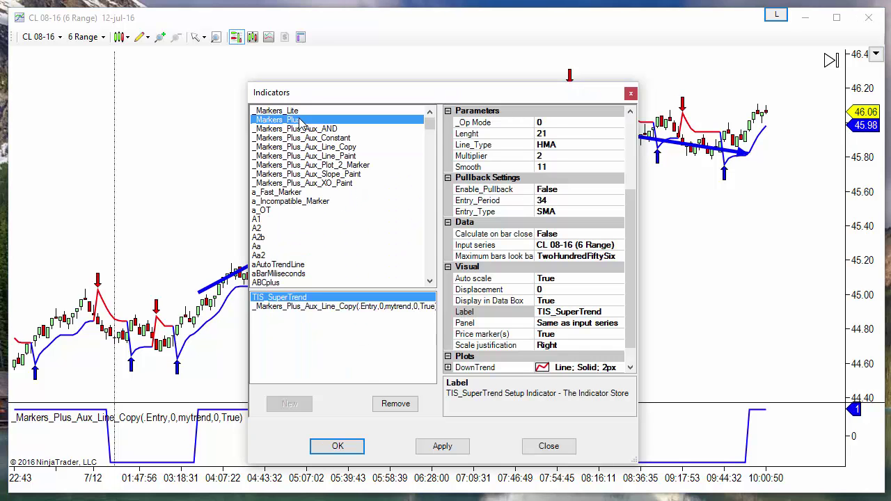
# Set the _Markers_Plus object name that triggers long entries to ArrowUp.
pyautogui.moveTo(626, 267); pyautogui.dragTo(628, 171)
pyautogui.click(550, 224)
pyautogui.click(618, 223)
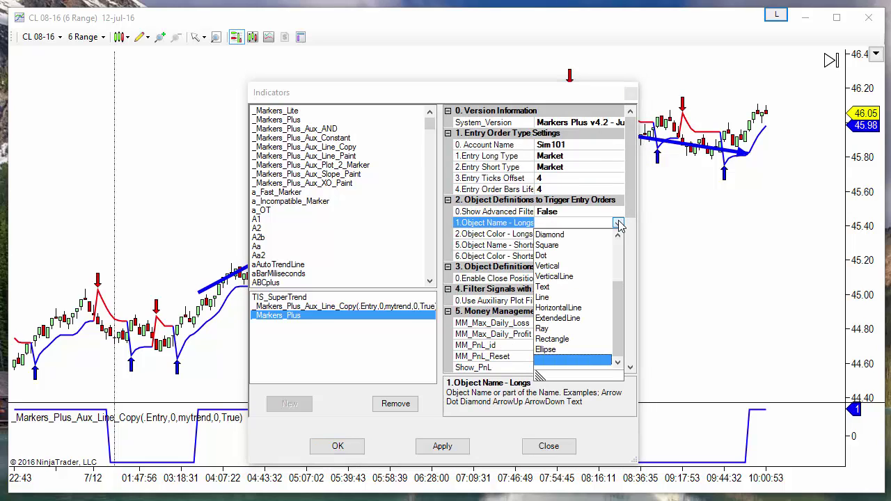
pyautogui.scroll(3, 596, 268)
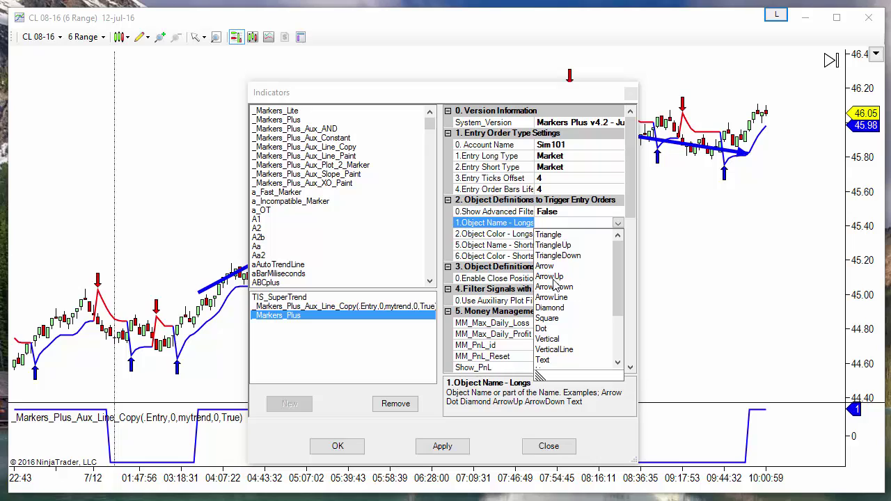
pyautogui.click(550, 277)
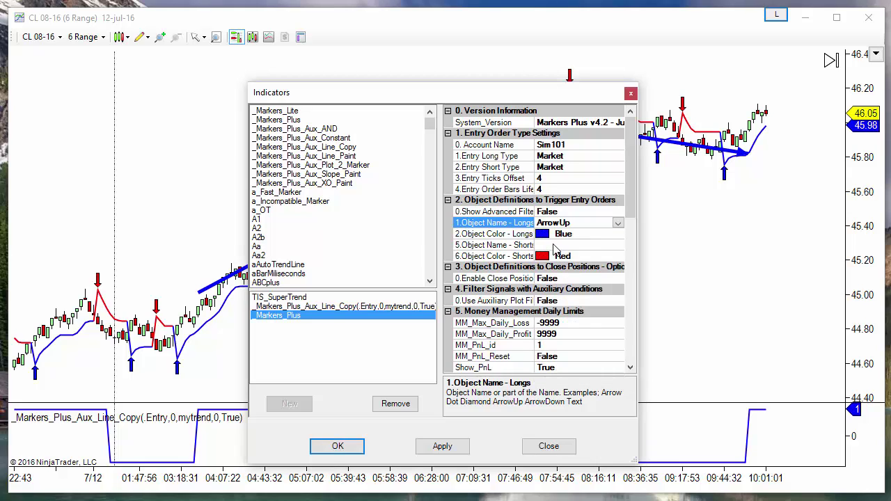
# Set the _Markers_Plus object name that triggers short entries to ArrowDown and accept the indicator settings.
pyautogui.click(622, 248)
pyautogui.click(619, 246)
pyautogui.scroll(3, 623, 256)
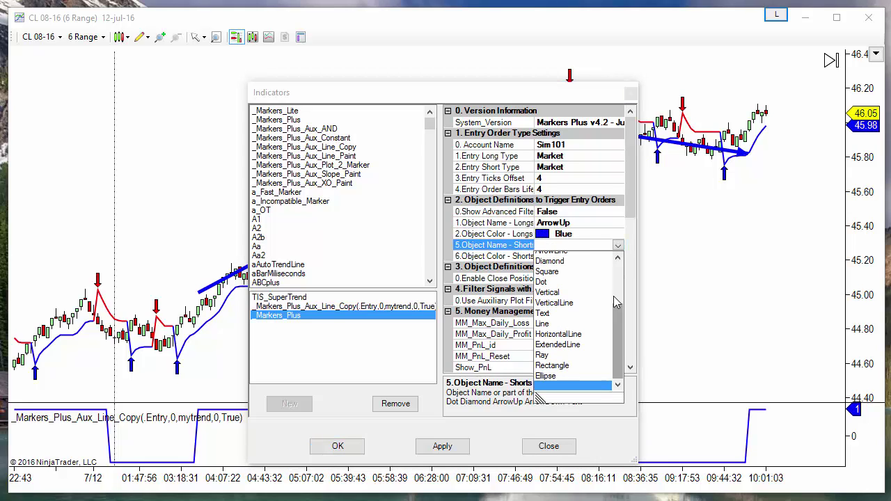
pyautogui.click(555, 310)
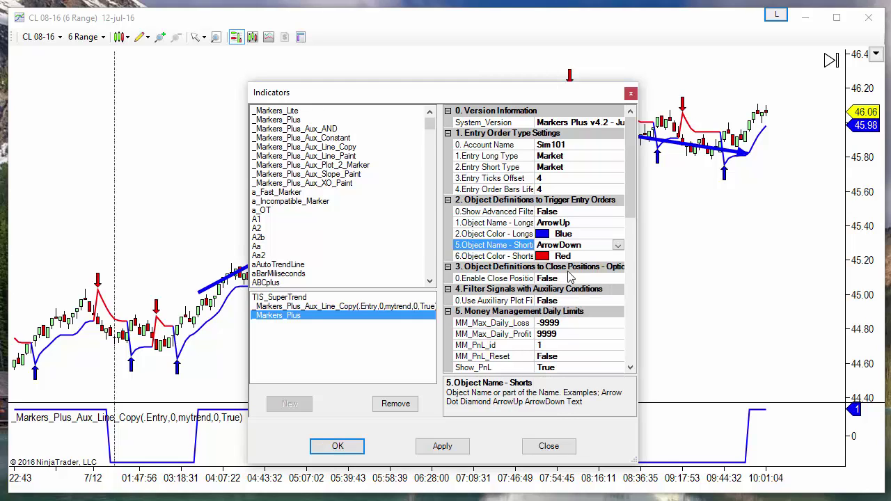
pyautogui.click(338, 446)
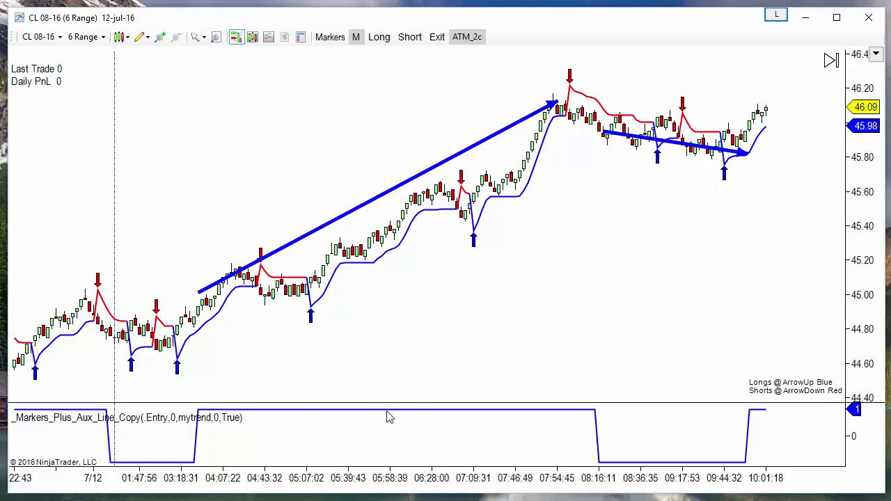
# Reopen the chart's indicator settings and enable the auxiliary plot filters of _Markers_Plus.
pyautogui.doubleClick(345, 416)
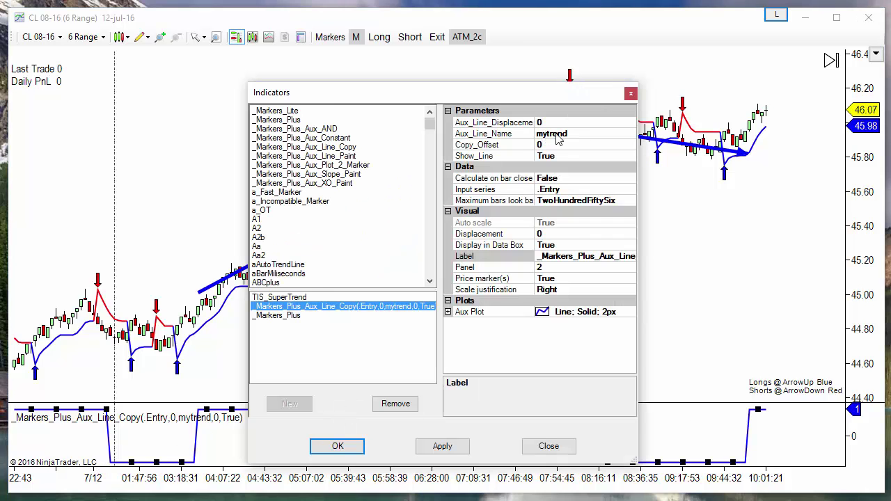
pyautogui.click(278, 317)
pyautogui.moveTo(631, 323); pyautogui.dragTo(646, 181)
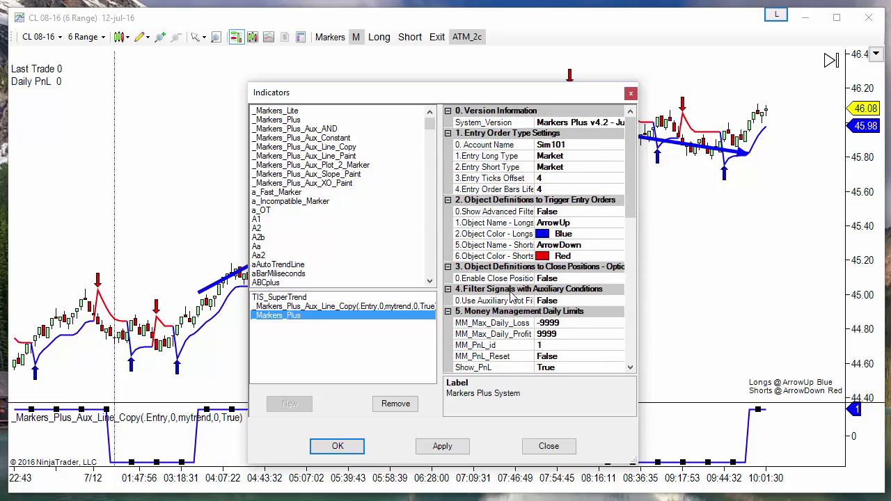
pyautogui.doubleClick(568, 300)
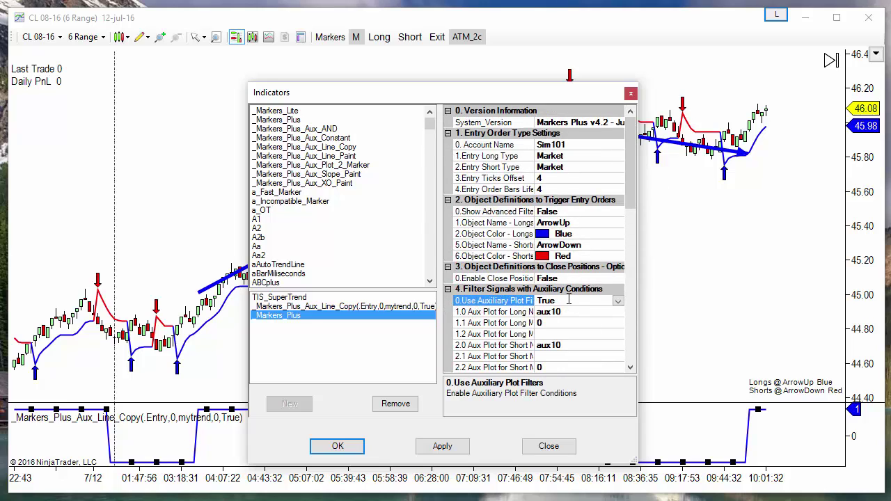
# Set the auxiliary plot for long entries to mytrend with a minimum of 1.
pyautogui.click(571, 312)
pyautogui.write('mytrend')
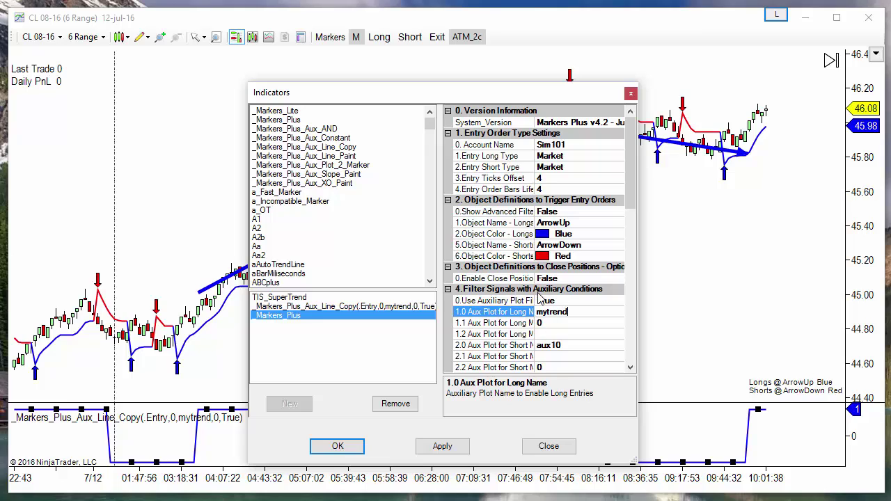
pyautogui.moveTo(534, 281); pyautogui.dragTo(561, 282)
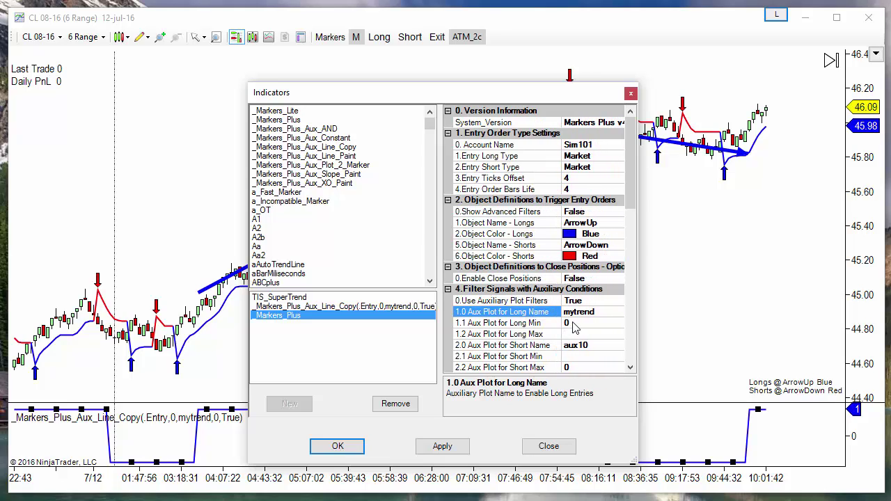
pyautogui.click(573, 323)
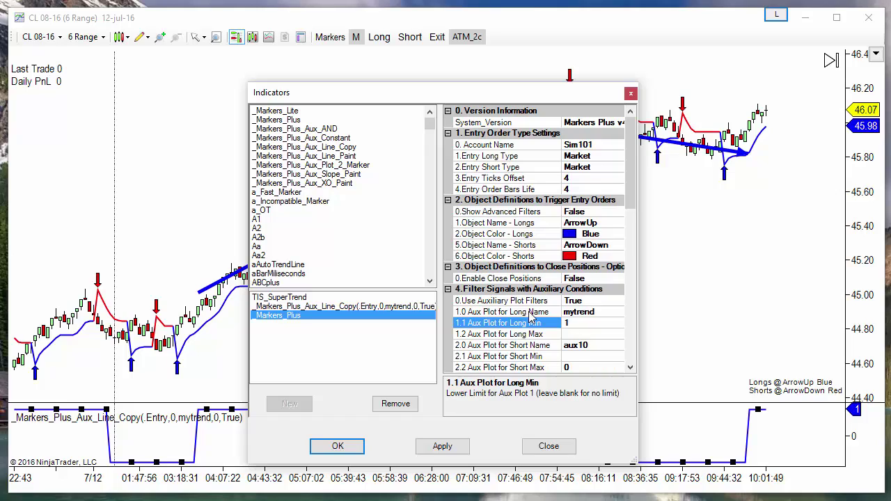
# Set the auxiliary plot for short entries to mytrend with a maximum of -1 and accept the indicator settings.
pyautogui.click(597, 345)
pyautogui.write('mytrend')
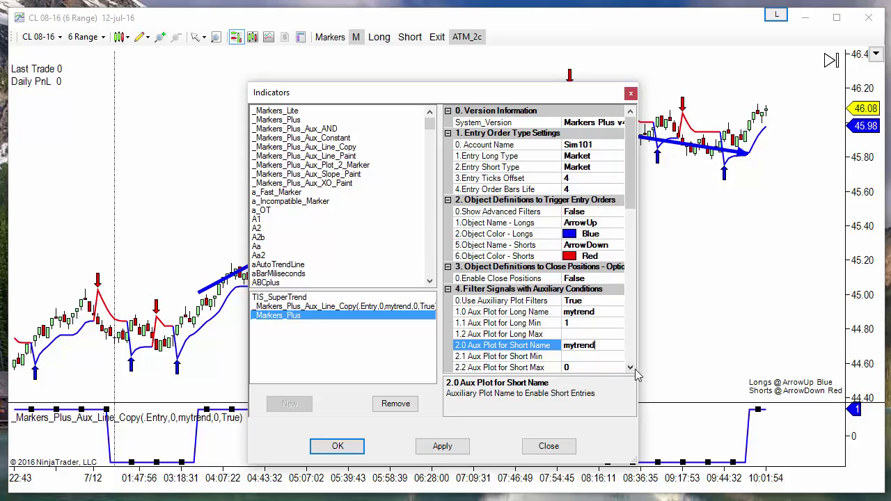
pyautogui.scroll(-1, 584, 341)
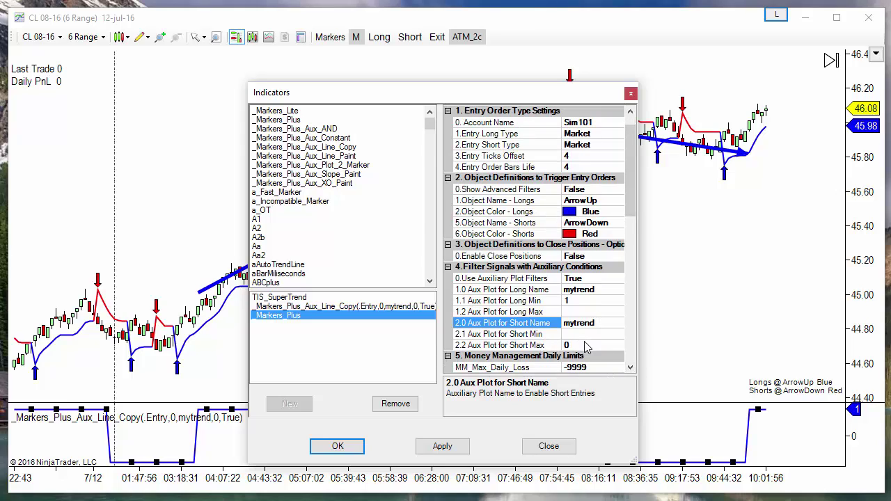
pyautogui.click(587, 345)
pyautogui.write('-1')
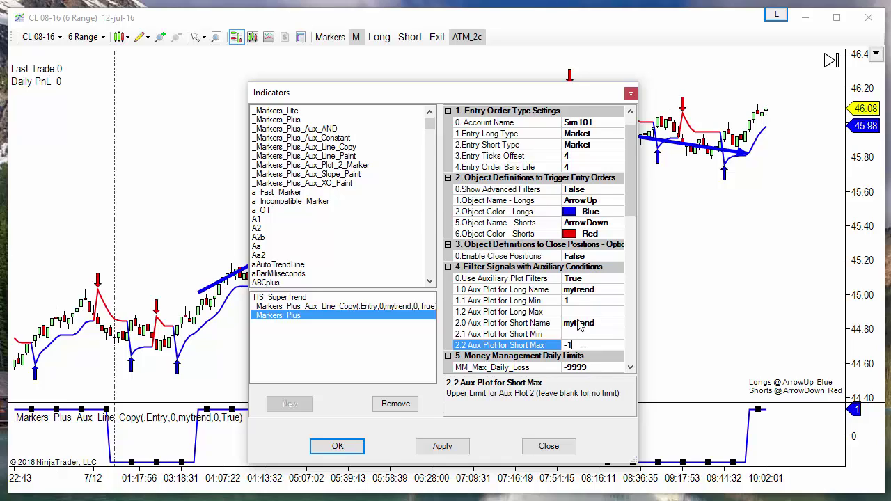
pyautogui.click(340, 448)
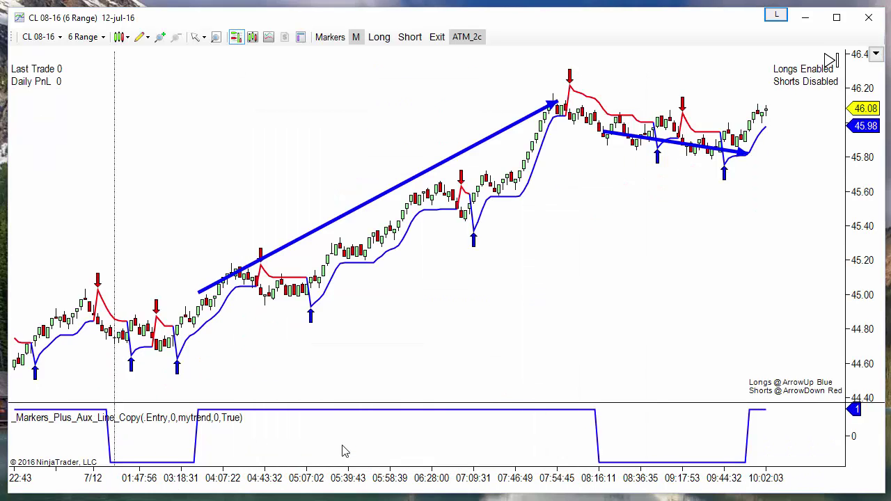
pyautogui.click(831, 60)
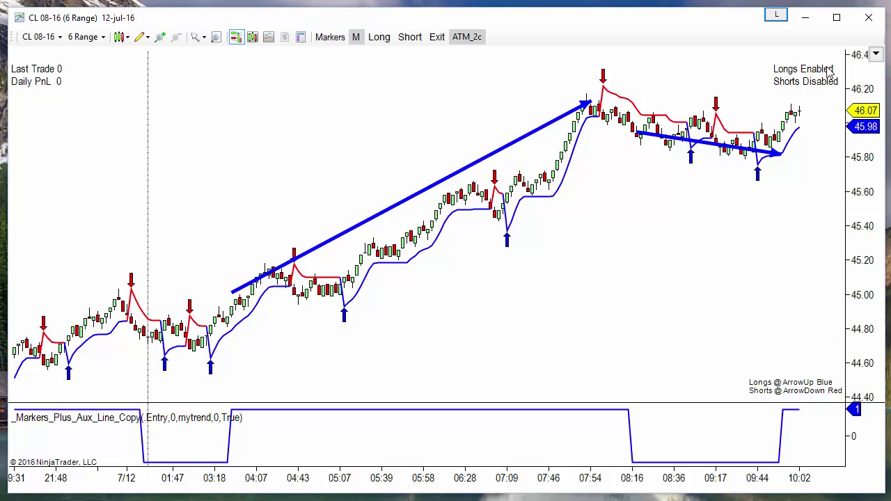
pyautogui.moveTo(802, 207); pyautogui.dragTo(655, 140)
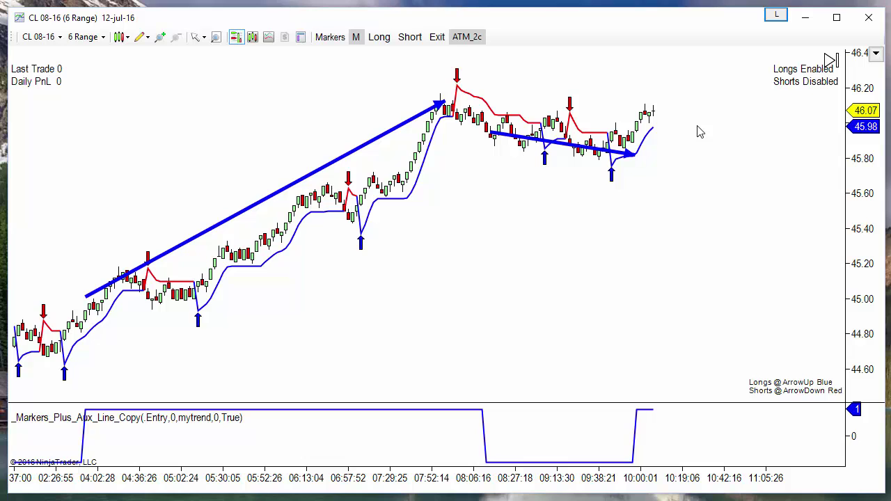
pyautogui.moveTo(366, 341); pyautogui.dragTo(498, 333)
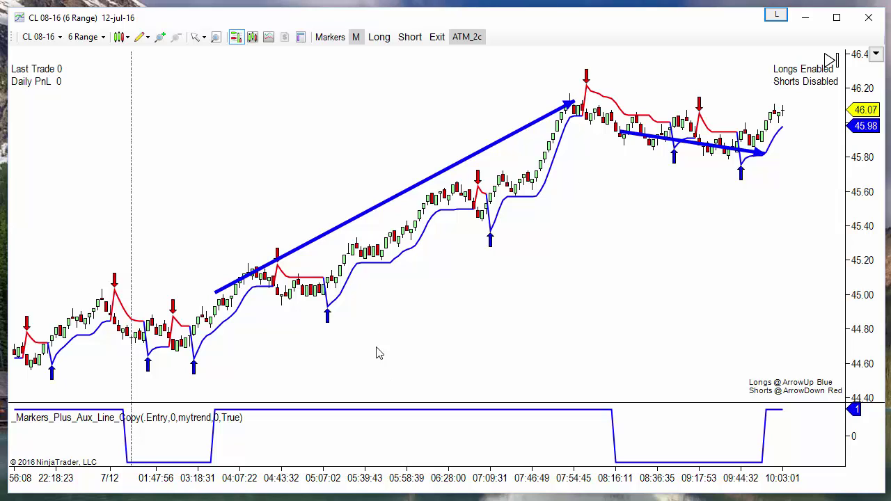
# Remove TIS_SuperTrend from the chart and add the TIS_Reversal indicator in its place.
pyautogui.click(355, 279)
pyautogui.press('Delete')
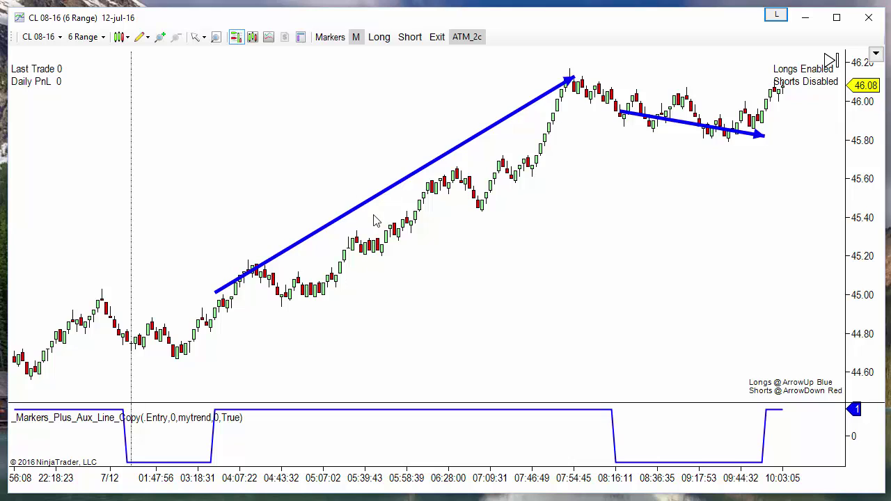
pyautogui.rightClick(249, 154)
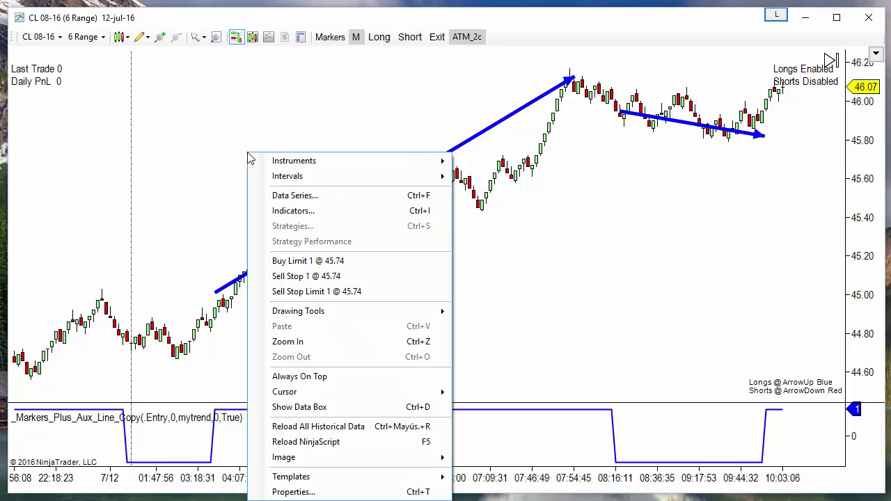
pyautogui.click(306, 211)
pyautogui.click(311, 165)
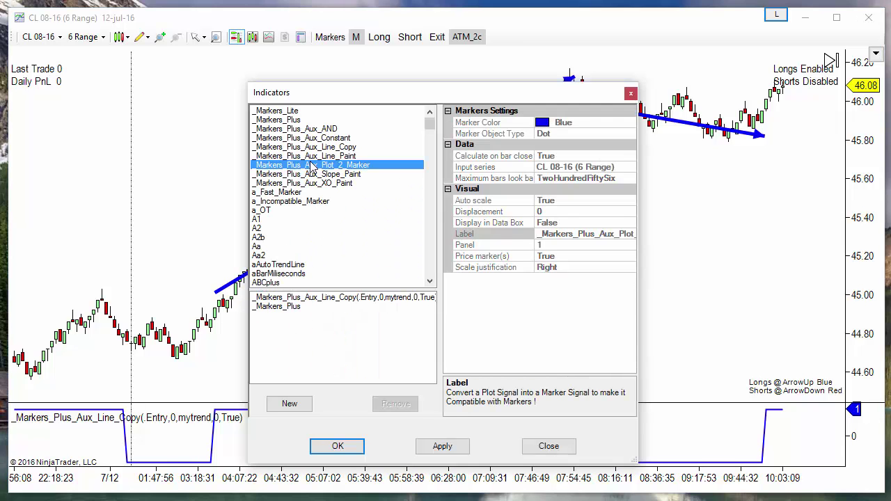
pyautogui.press('t')
pyautogui.scroll(-5, 311, 174)
pyautogui.doubleClick(292, 192)
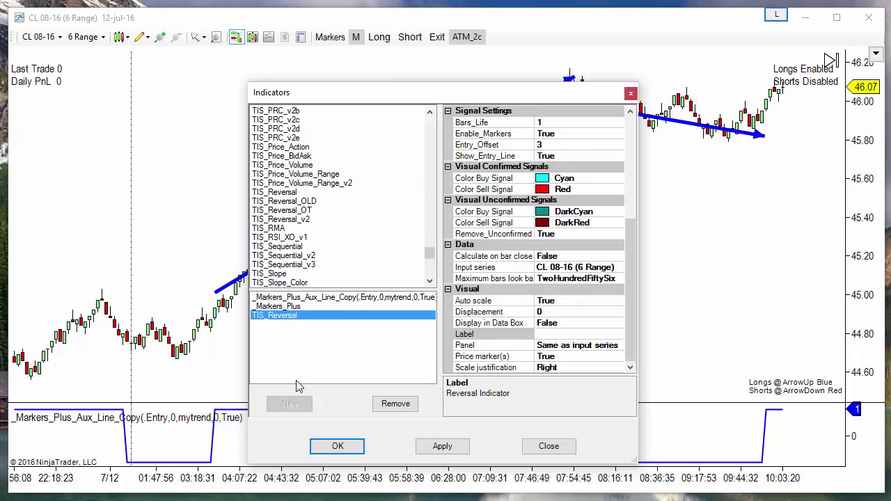
pyautogui.click(337, 449)
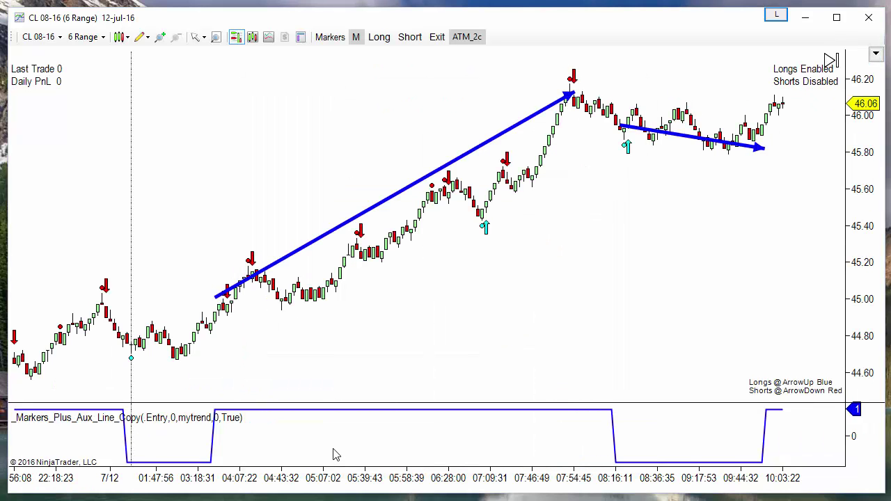